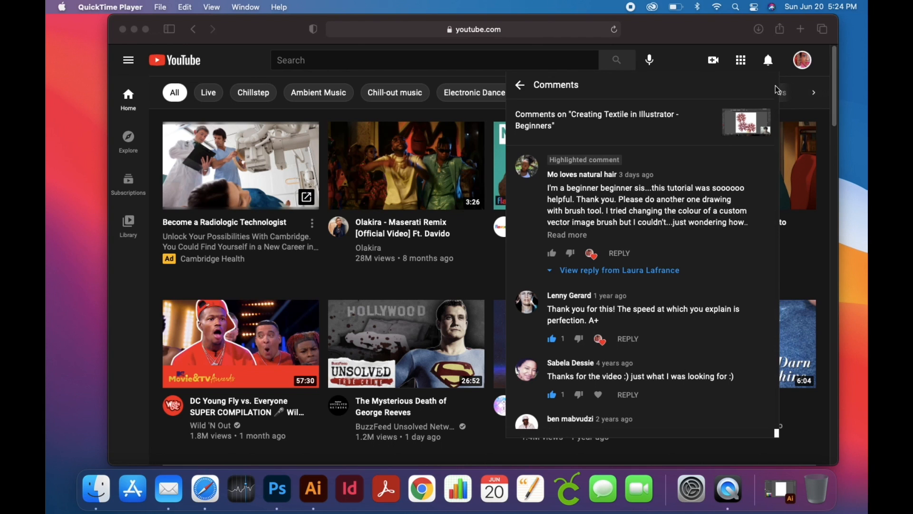
Step: Switch to the untitled Illustrator document and set its workspace to The usual
{"action": "left_click", "coordinate": [715, 149]}
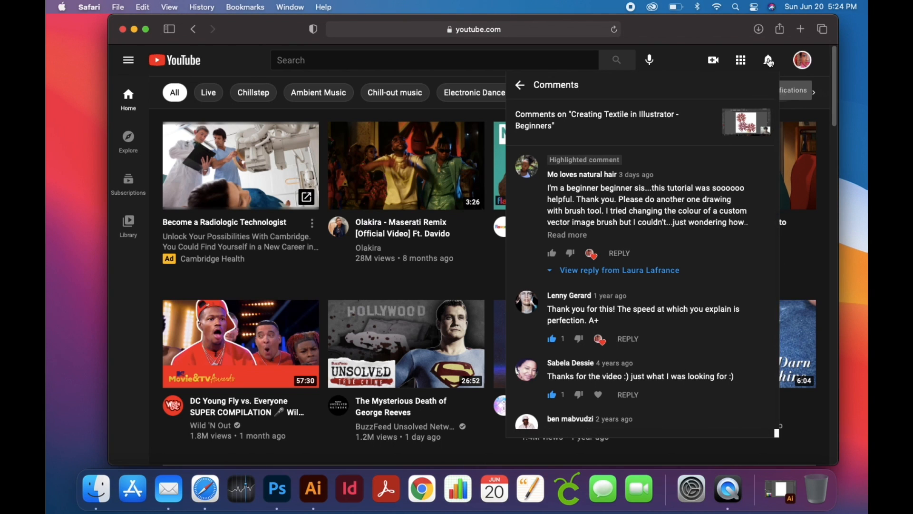
{"action": "left_click", "coordinate": [782, 496]}
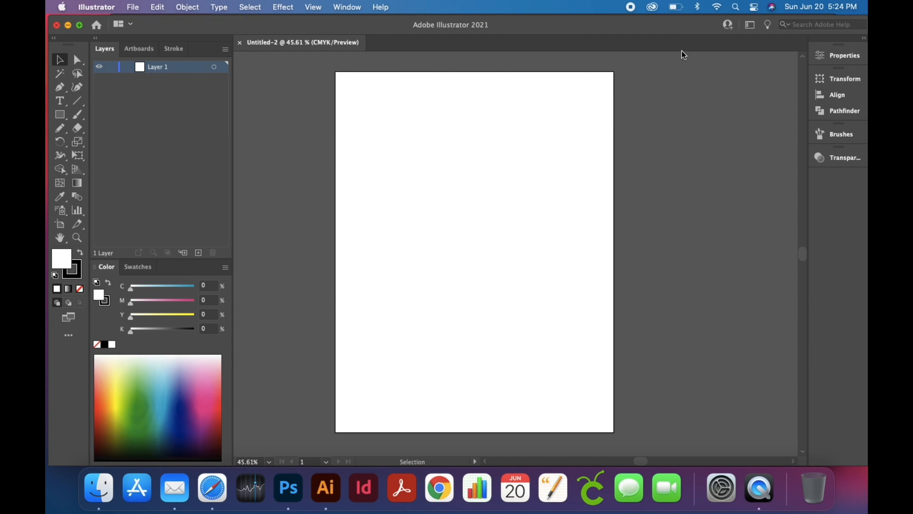
{"action": "left_click", "coordinate": [750, 24]}
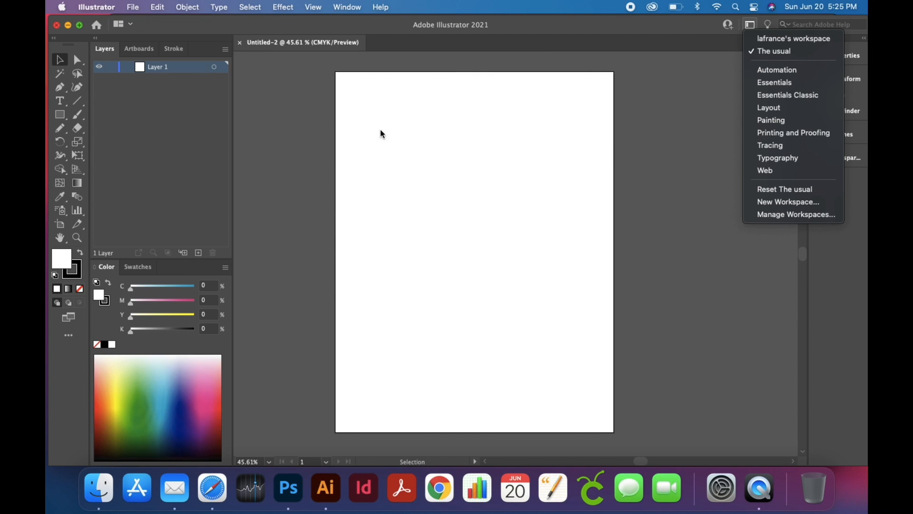
{"action": "left_click", "coordinate": [766, 54]}
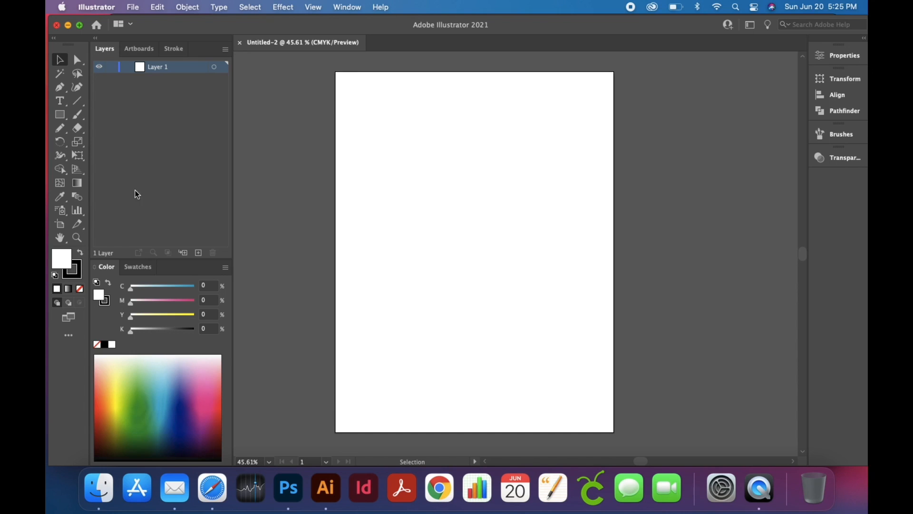
Step: Delete all the document's colour, gradient, pattern and grouped swatches from red onward, keeping None, Registration, white and black
{"action": "left_click", "coordinate": [136, 267]}
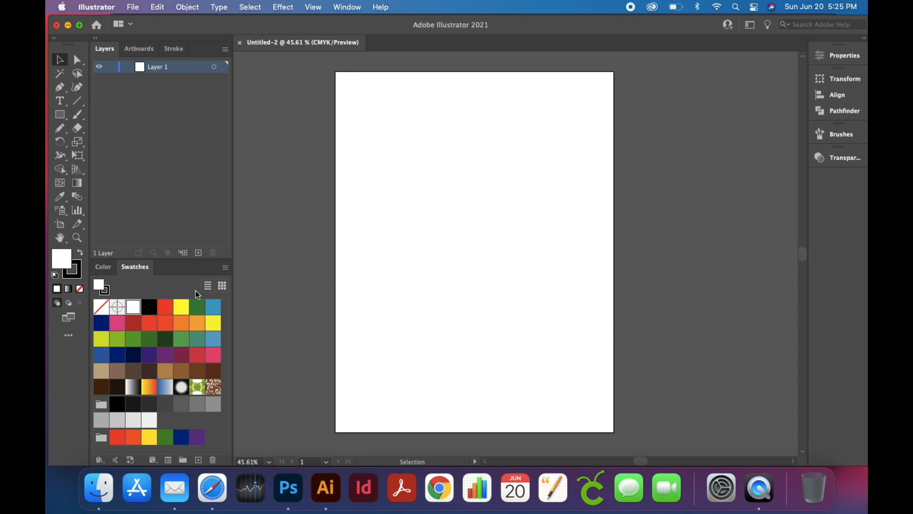
{"action": "left_click", "coordinate": [164, 309]}
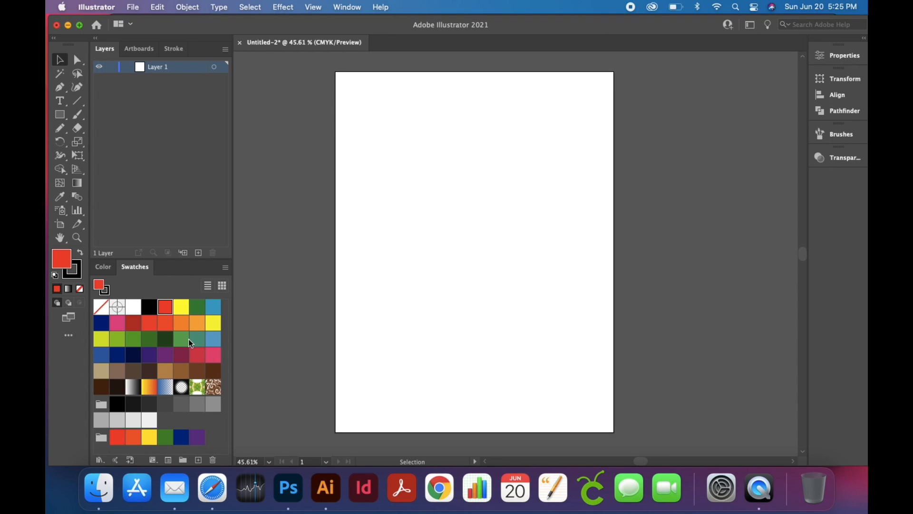
{"action": "left_click", "coordinate": [204, 436], "text": "shift"}
{"action": "left_click", "coordinate": [213, 460]}
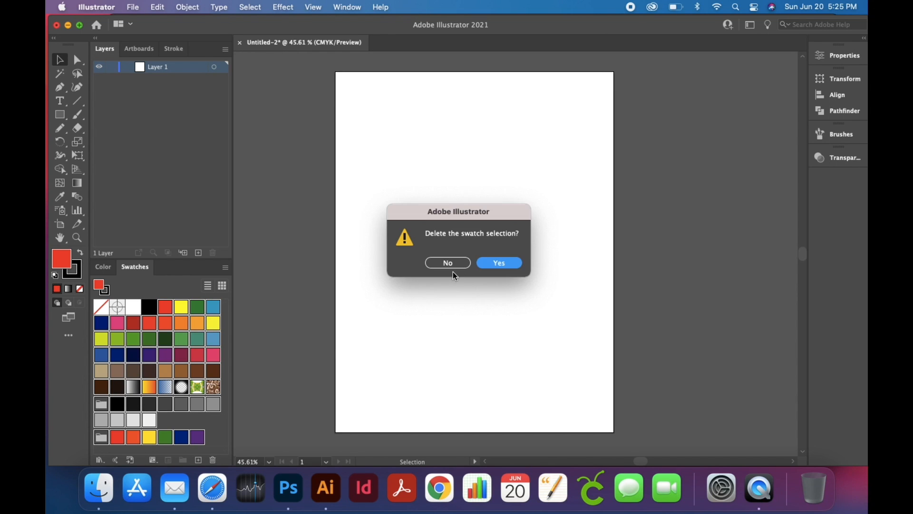
{"action": "left_click", "coordinate": [493, 270]}
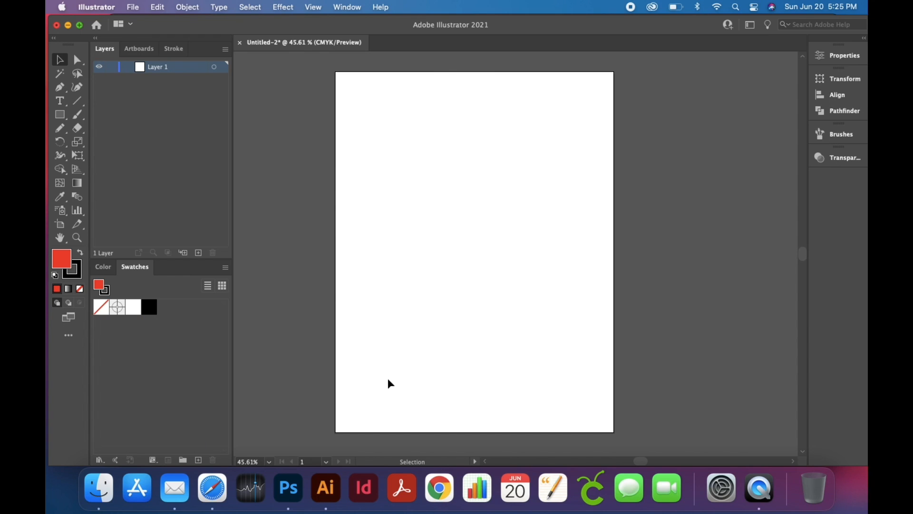
Step: Reset the fill and stroke to the default white fill with black stroke, and return to the swatches
{"action": "left_click", "coordinate": [150, 308]}
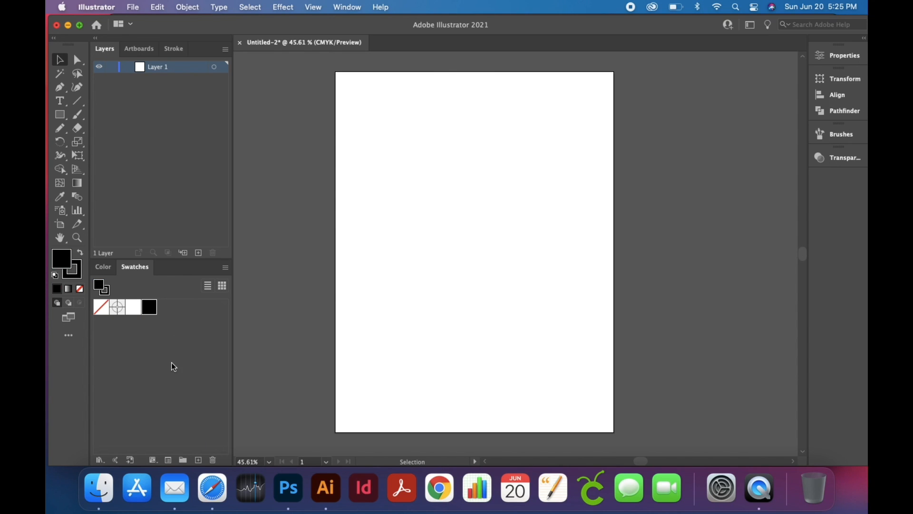
{"action": "key", "text": "d"}
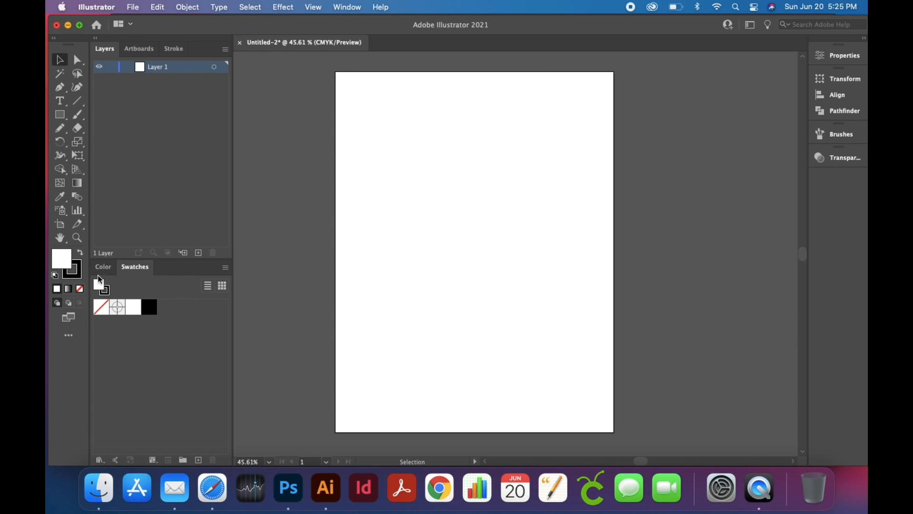
{"action": "left_click", "coordinate": [103, 268]}
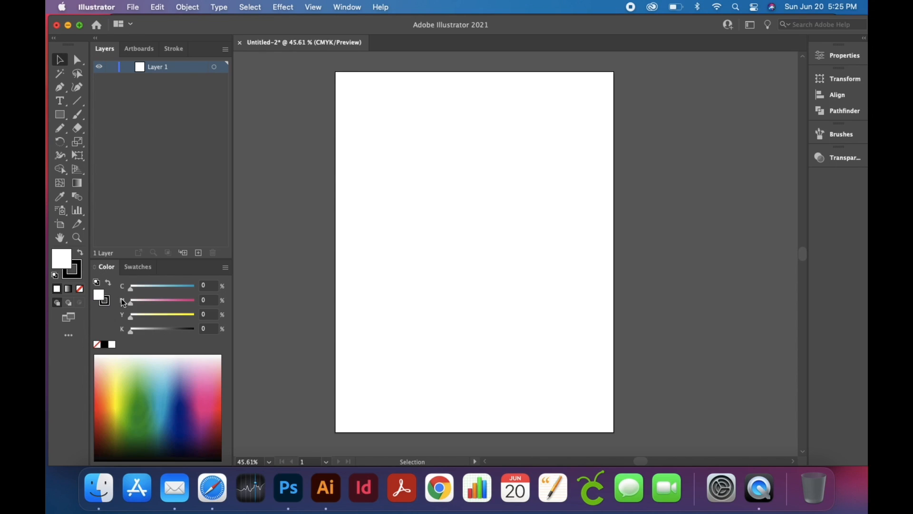
{"action": "left_click", "coordinate": [132, 262]}
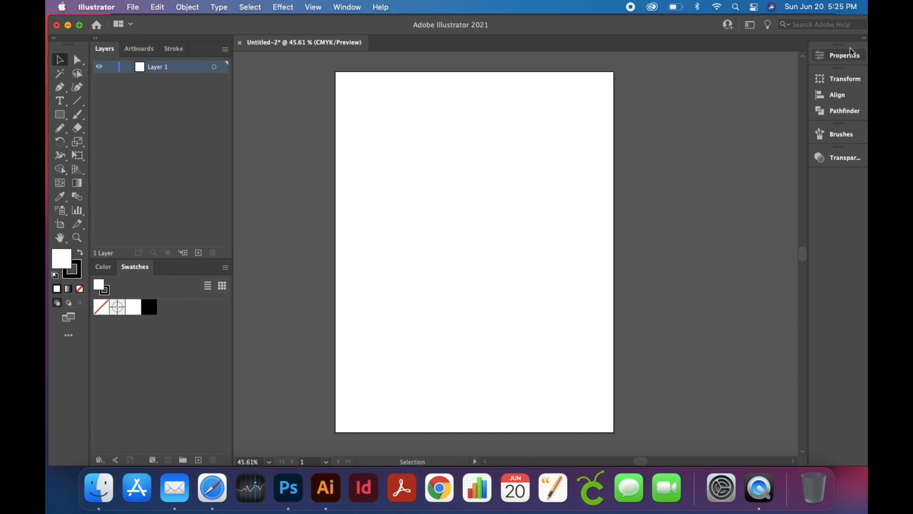
Step: Expand the collapsed panels and dock Pattern Options beside Properties
{"action": "left_click", "coordinate": [864, 39]}
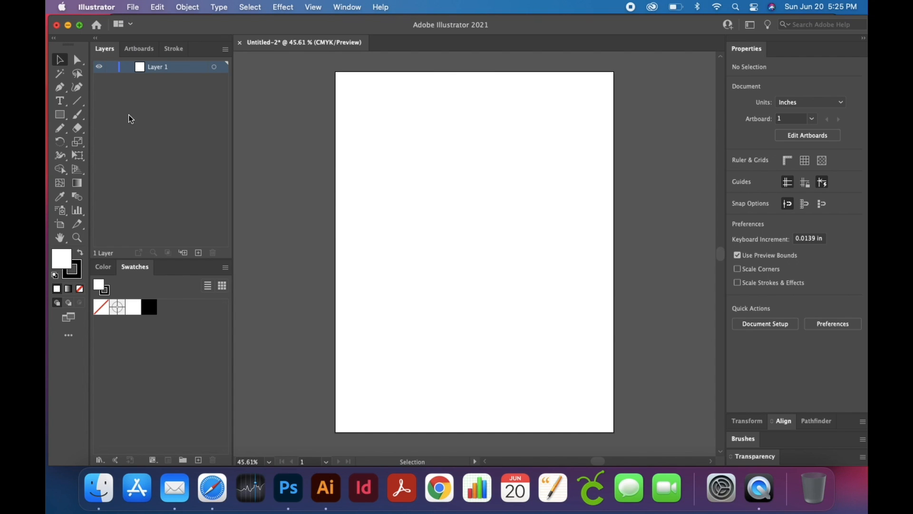
{"action": "left_click", "coordinate": [348, 10]}
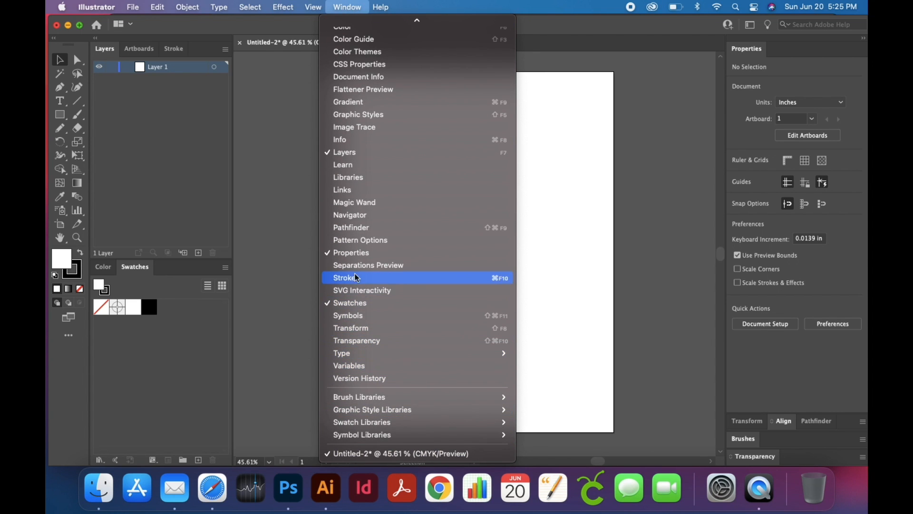
{"action": "left_click", "coordinate": [353, 241]}
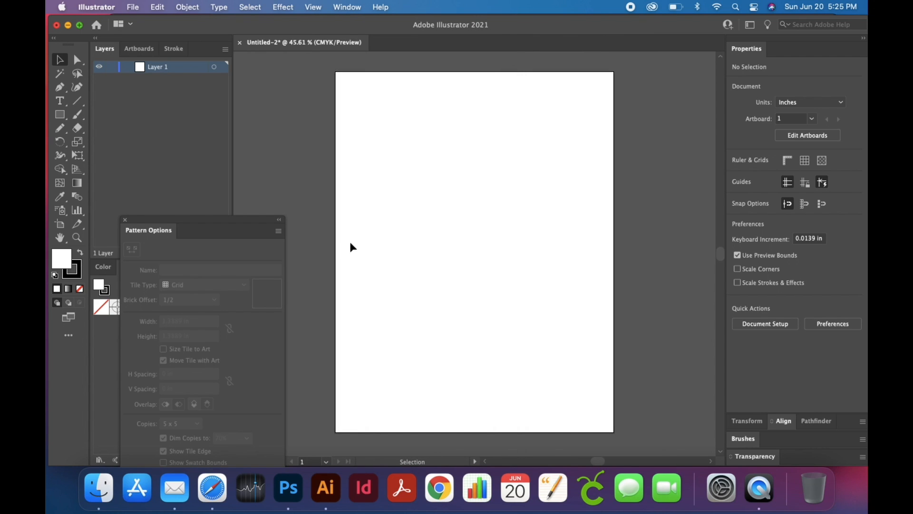
{"action": "left_click_drag", "start_coordinate": [157, 218], "coordinate": [766, 79]}
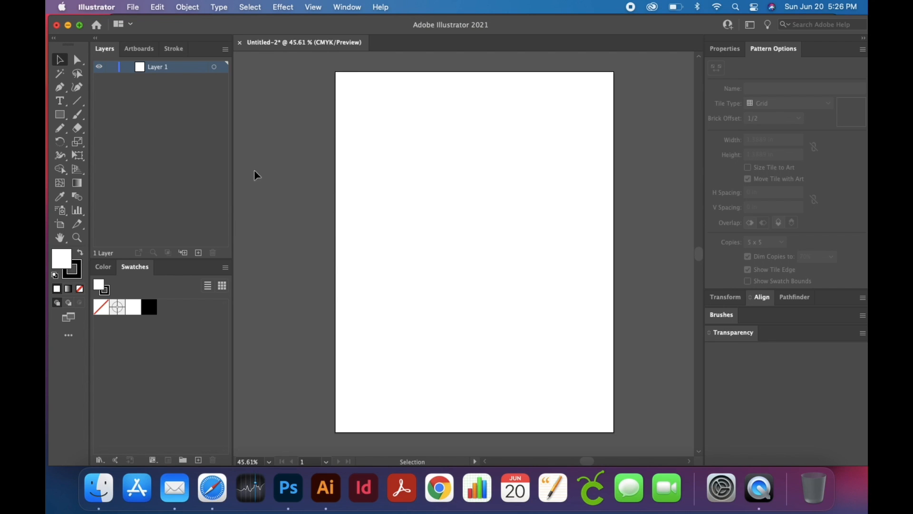
Step: Activate the Paintbrush tool and show the available brushes as thumbnails instead of a list
{"action": "left_click", "coordinate": [78, 114]}
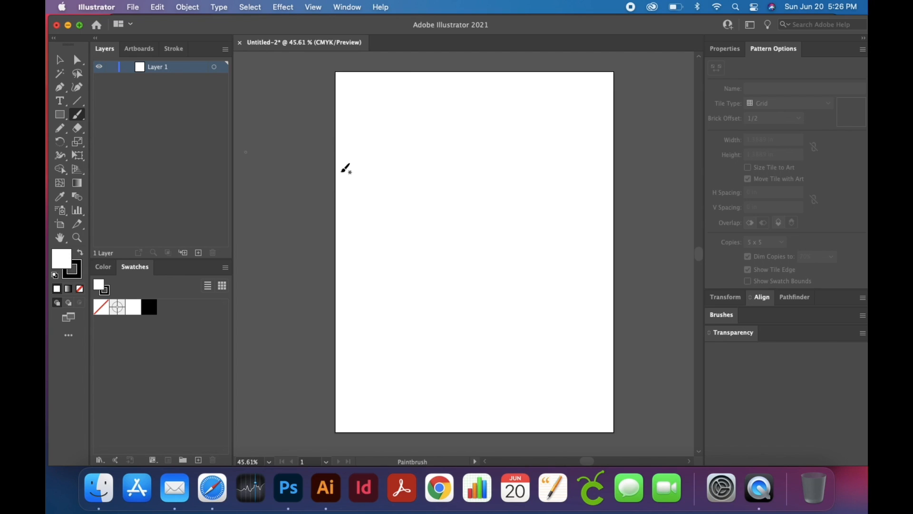
{"action": "left_click", "coordinate": [734, 316]}
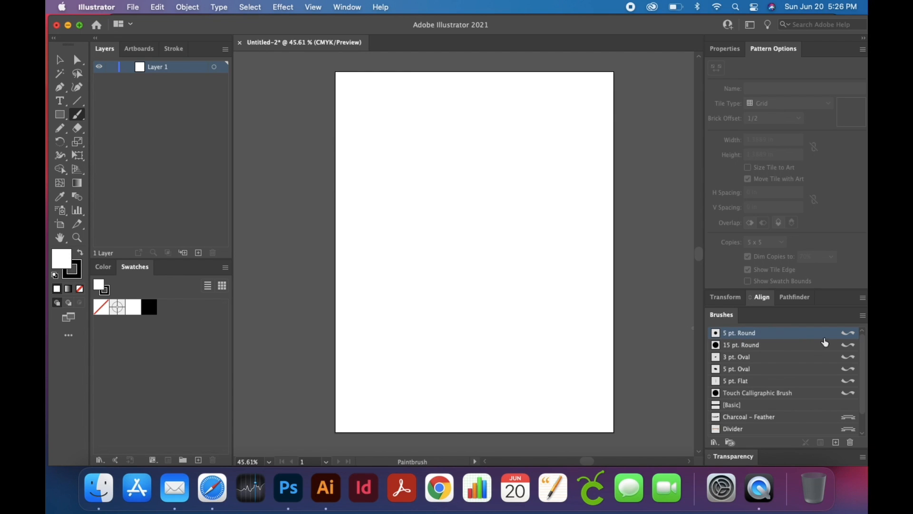
{"action": "scroll", "coordinate": [864, 397], "scroll_direction": "down", "scroll_amount": 2}
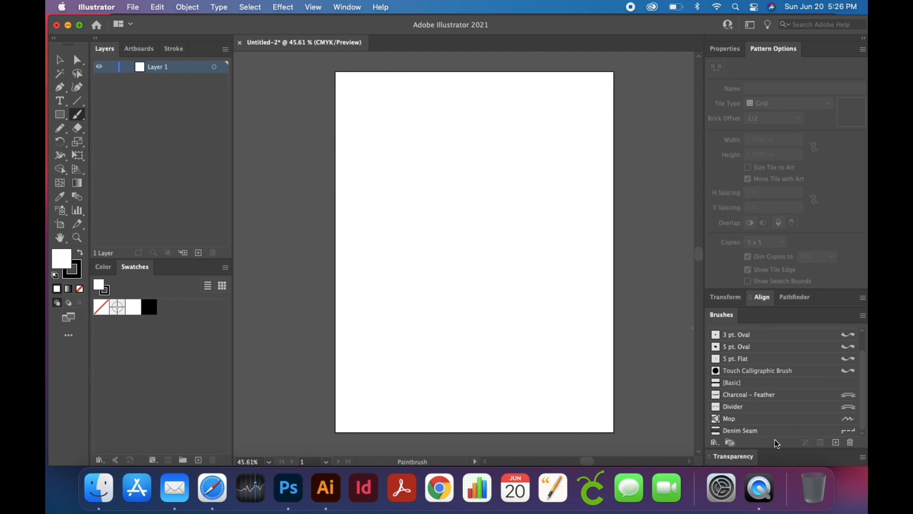
{"action": "left_click", "coordinate": [863, 315]}
{"action": "left_click", "coordinate": [760, 385]}
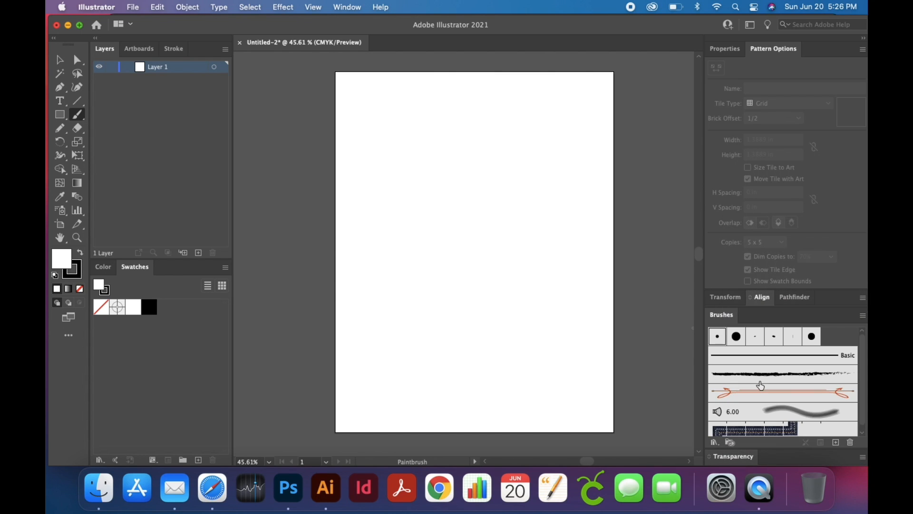
{"action": "scroll", "coordinate": [862, 363], "scroll_direction": "down", "scroll_amount": 1}
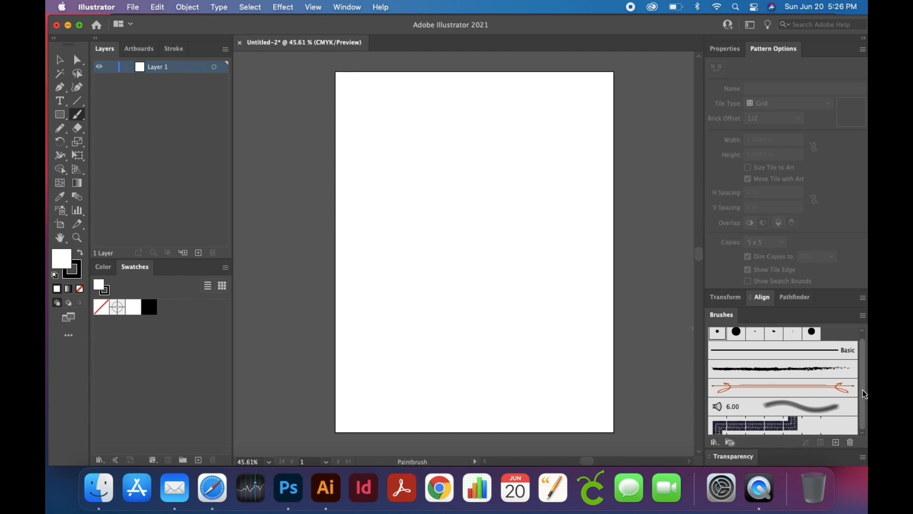
Step: Paint an arch-shaped test stroke across the artboard with the Denim Seam brush and inspect its stitching up close
{"action": "left_click", "coordinate": [767, 431]}
{"action": "mouse_move", "coordinate": [370, 287]}
{"action": "left_mouse_down"}
{"action": "mouse_move", "coordinate": [406, 238]}
{"action": "mouse_move", "coordinate": [551, 346]}
{"action": "left_mouse_up"}
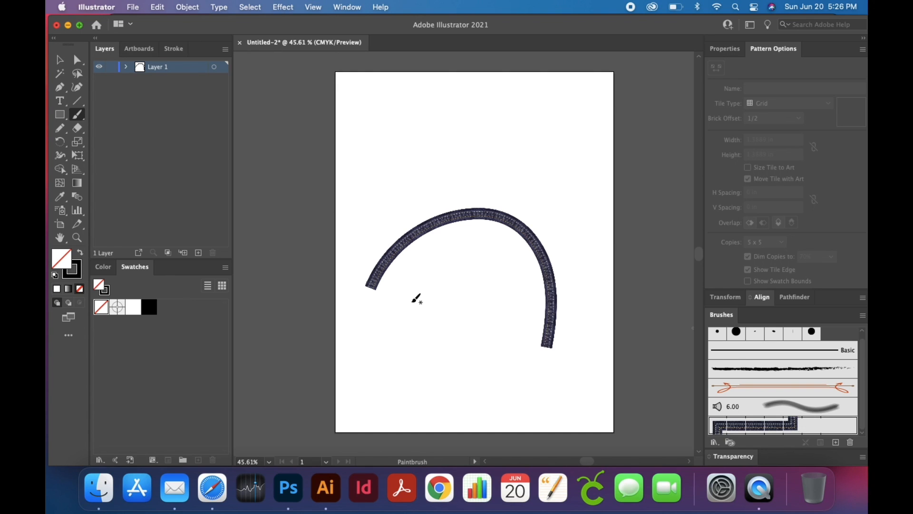
{"action": "key", "text": "z"}
{"action": "left_click_drag", "start_coordinate": [382, 227], "coordinate": [597, 300]}
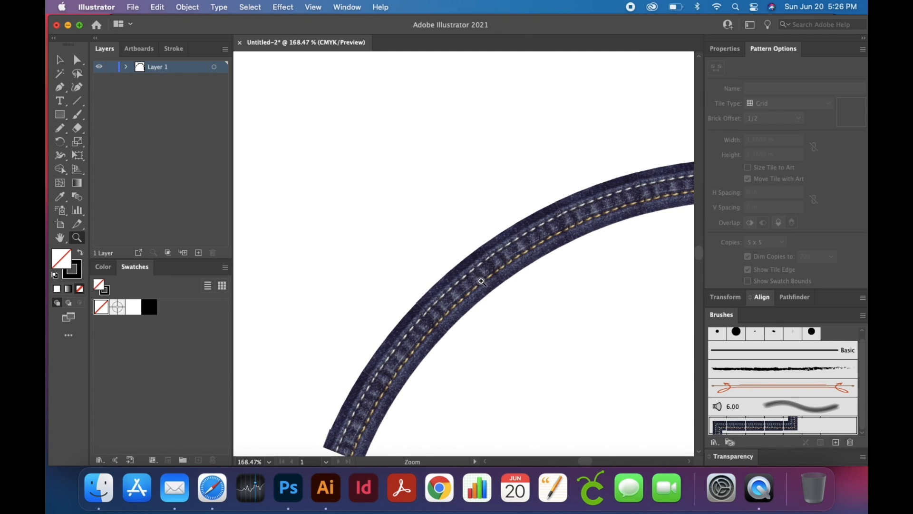
{"action": "key", "text": "super+minus"}
{"action": "key", "text": "super+minus"}
{"action": "key", "text": "super+minus"}
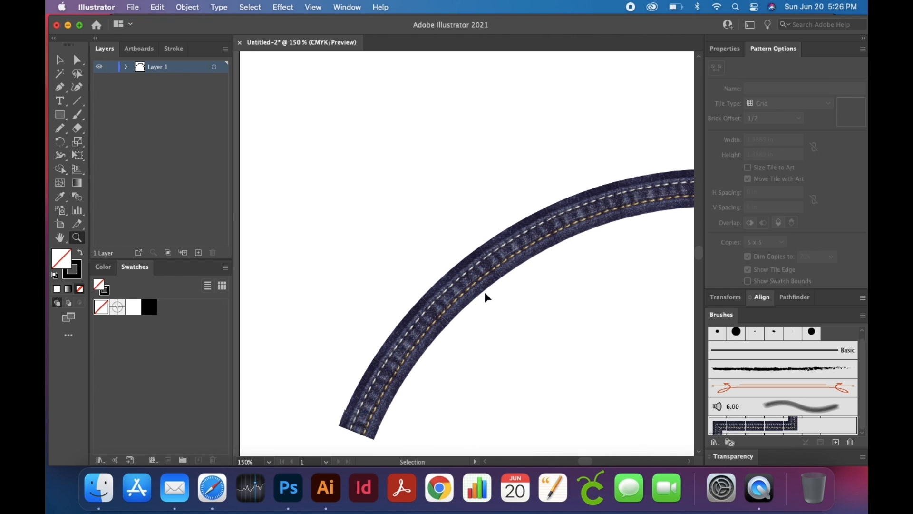
{"action": "key", "text": "super+minus"}
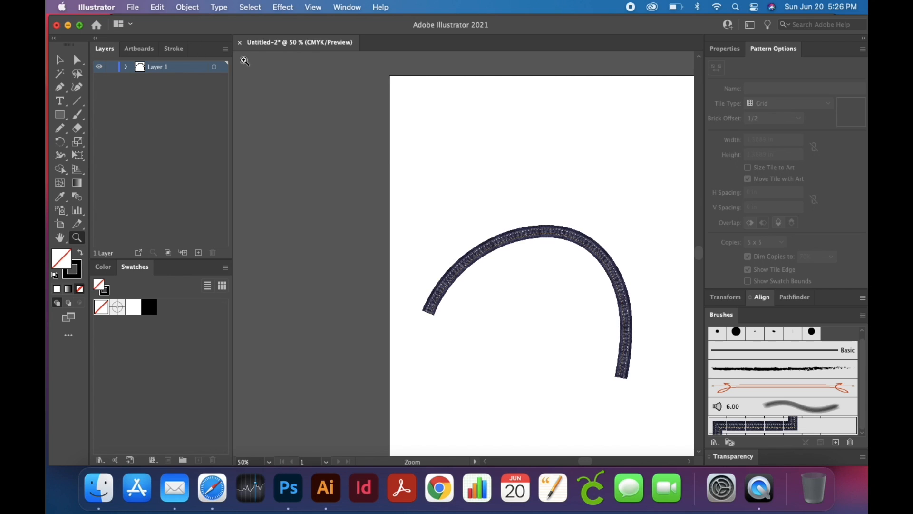
Step: Delete the denim seam stroke from the artboard
{"action": "left_click", "coordinate": [59, 59]}
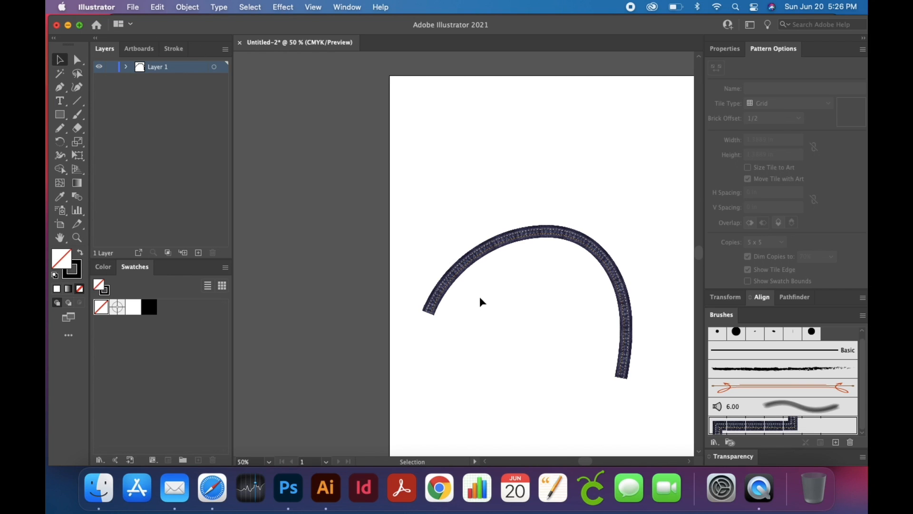
{"action": "left_click_drag", "start_coordinate": [450, 208], "coordinate": [520, 296]}
{"action": "key", "text": "Delete"}
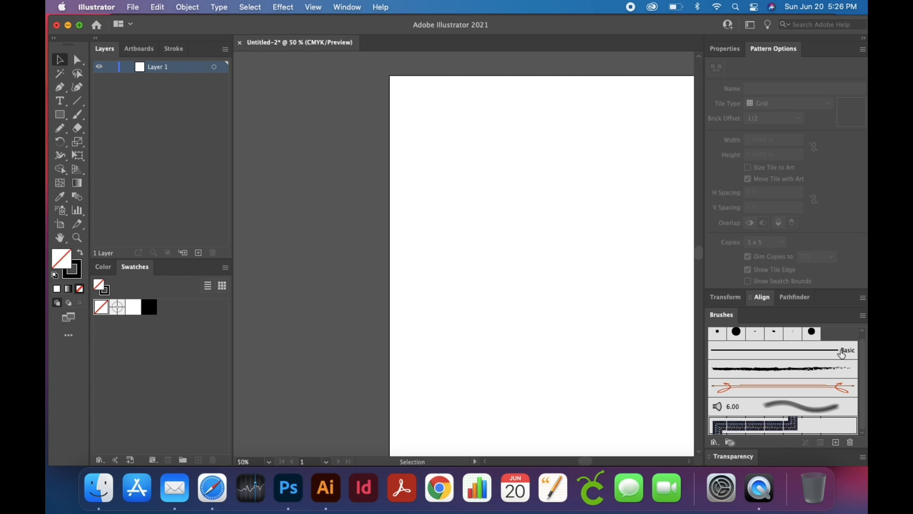
Step: Paint a small open circle in the upper part of the artboard with the Charcoal - Feather brush
{"action": "scroll", "coordinate": [856, 381], "scroll_direction": "up", "scroll_amount": 2}
{"action": "left_click", "coordinate": [799, 373]}
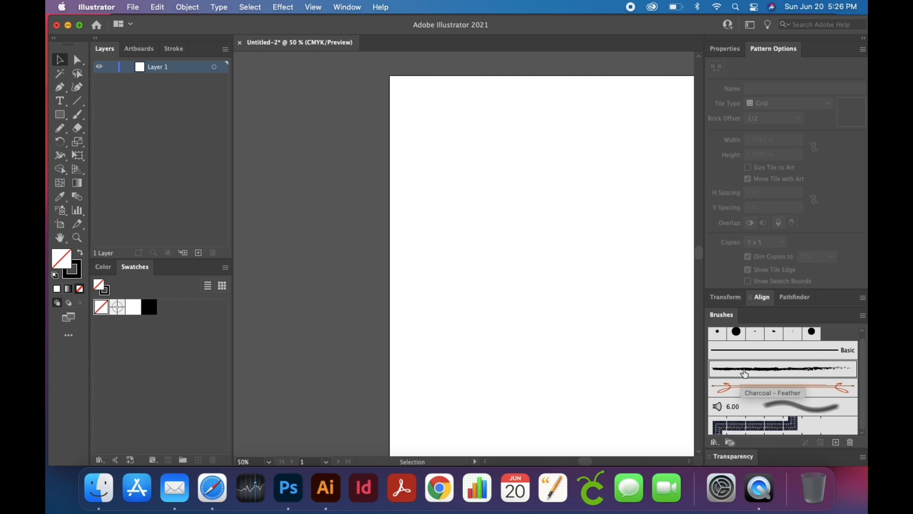
{"action": "left_click_drag", "start_coordinate": [533, 225], "coordinate": [437, 201]}
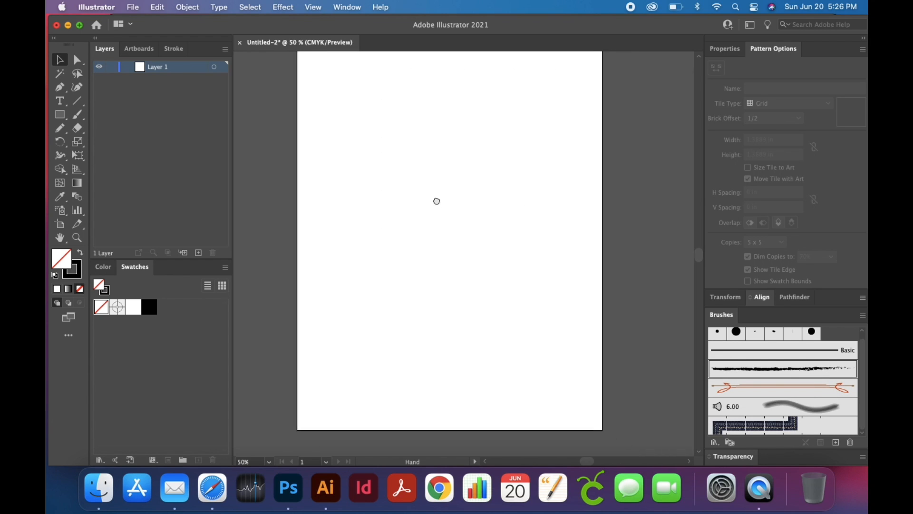
{"action": "left_click", "coordinate": [78, 114]}
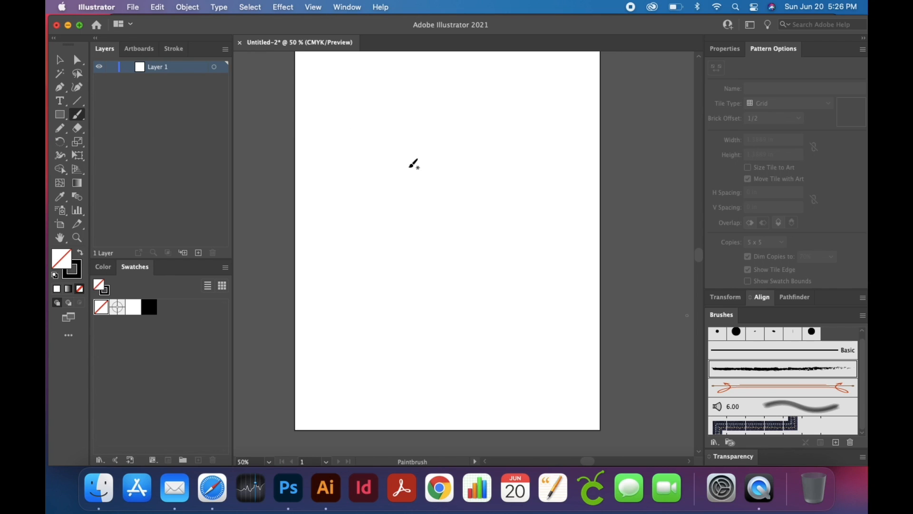
{"action": "left_click_drag", "start_coordinate": [439, 198], "coordinate": [393, 182]}
Step: Paint about a dozen loose charcoal squiggles, curves and loops scattered around the circle
{"action": "key", "text": "z"}
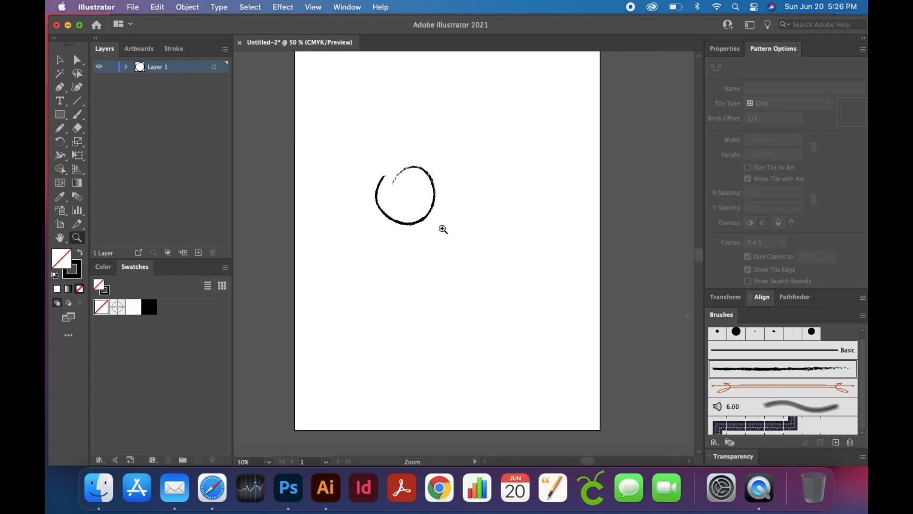
{"action": "left_click", "coordinate": [432, 209]}
{"action": "left_click_drag", "start_coordinate": [433, 210], "coordinate": [497, 248]}
{"action": "key", "text": "b"}
{"action": "left_click_drag", "start_coordinate": [480, 283], "coordinate": [508, 222]}
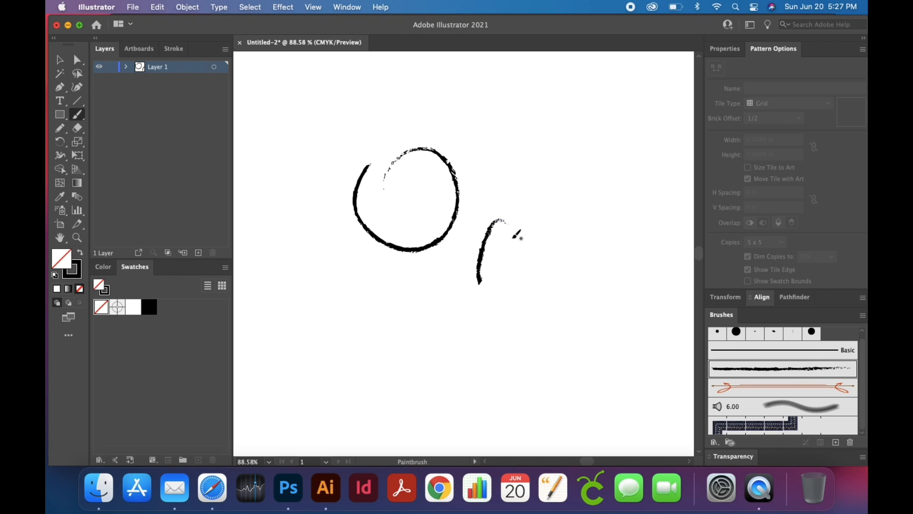
{"action": "left_click_drag", "start_coordinate": [479, 166], "coordinate": [479, 198]}
{"action": "left_click_drag", "start_coordinate": [460, 93], "coordinate": [408, 127]}
{"action": "mouse_move", "coordinate": [333, 184]}
{"action": "left_mouse_down"}
{"action": "mouse_move", "coordinate": [420, 312]}
{"action": "mouse_move", "coordinate": [465, 295]}
{"action": "left_mouse_up"}
{"action": "left_click_drag", "start_coordinate": [523, 187], "coordinate": [567, 168]}
{"action": "mouse_move", "coordinate": [516, 229]}
{"action": "left_mouse_down"}
{"action": "mouse_move", "coordinate": [526, 274]}
{"action": "mouse_move", "coordinate": [505, 328]}
{"action": "left_mouse_up"}
{"action": "left_click_drag", "start_coordinate": [336, 150], "coordinate": [300, 175]}
{"action": "left_click_drag", "start_coordinate": [355, 329], "coordinate": [410, 404]}
{"action": "left_click_drag", "start_coordinate": [305, 292], "coordinate": [311, 236]}
{"action": "mouse_move", "coordinate": [440, 335]}
{"action": "left_mouse_down"}
{"action": "mouse_move", "coordinate": [490, 377]}
{"action": "mouse_move", "coordinate": [539, 370]}
{"action": "left_mouse_up"}
{"action": "mouse_move", "coordinate": [582, 239]}
{"action": "left_mouse_down"}
{"action": "mouse_move", "coordinate": [612, 213]}
{"action": "mouse_move", "coordinate": [605, 139]}
{"action": "left_mouse_up"}
{"action": "left_click_drag", "start_coordinate": [300, 137], "coordinate": [299, 139]}
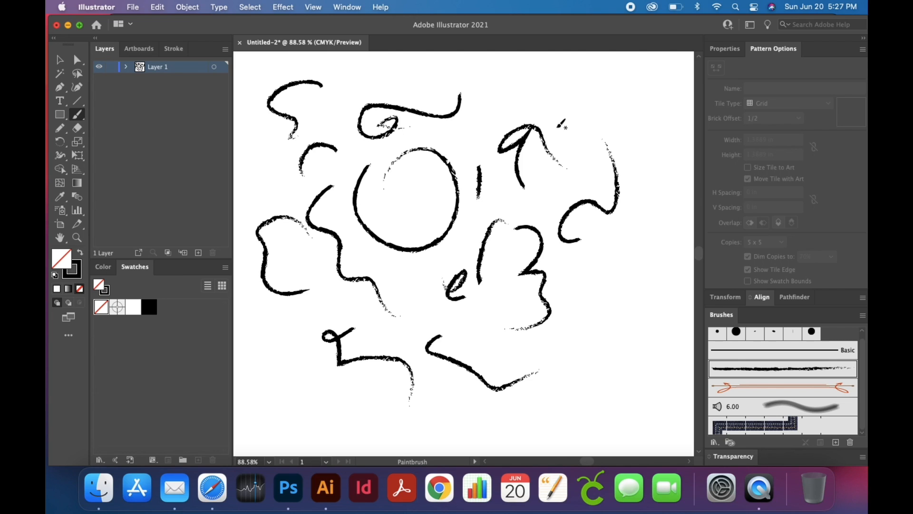
Step: Delete the charcoal circle and paint a looping S-shaped stroke in its place
{"action": "key", "text": "super+minus"}
{"action": "key", "text": "super+minus"}
{"action": "key", "text": "v"}
{"action": "left_click", "coordinate": [475, 222]}
{"action": "key", "text": "Delete"}
{"action": "left_click", "coordinate": [482, 237]}
{"action": "key", "text": "b"}
{"action": "left_click_drag", "start_coordinate": [449, 255], "coordinate": [450, 256]}
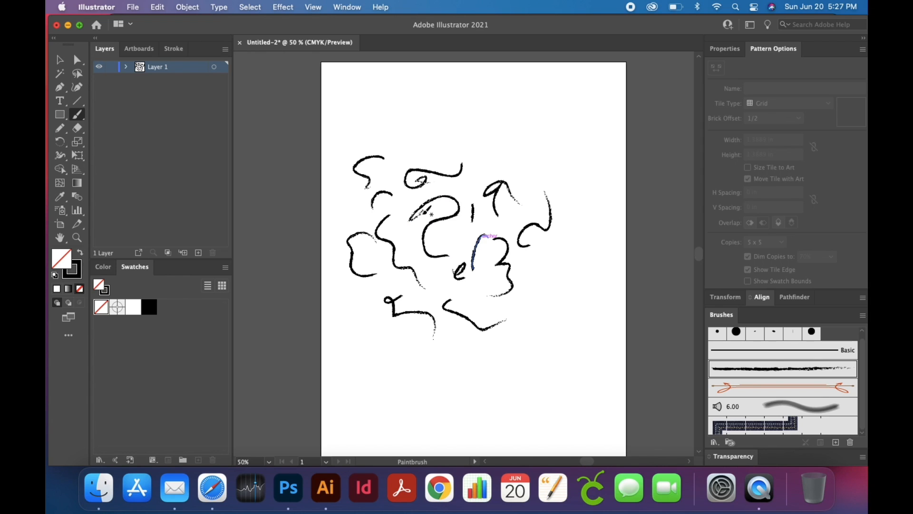
Step: Select all the charcoal strokes and fit the artboard to the selected art
{"action": "key", "text": "v"}
{"action": "left_click", "coordinate": [284, 118]}
{"action": "mouse_move", "coordinate": [343, 140]}
{"action": "left_mouse_down"}
{"action": "mouse_move", "coordinate": [365, 210]}
{"action": "mouse_move", "coordinate": [554, 352]}
{"action": "left_mouse_up"}
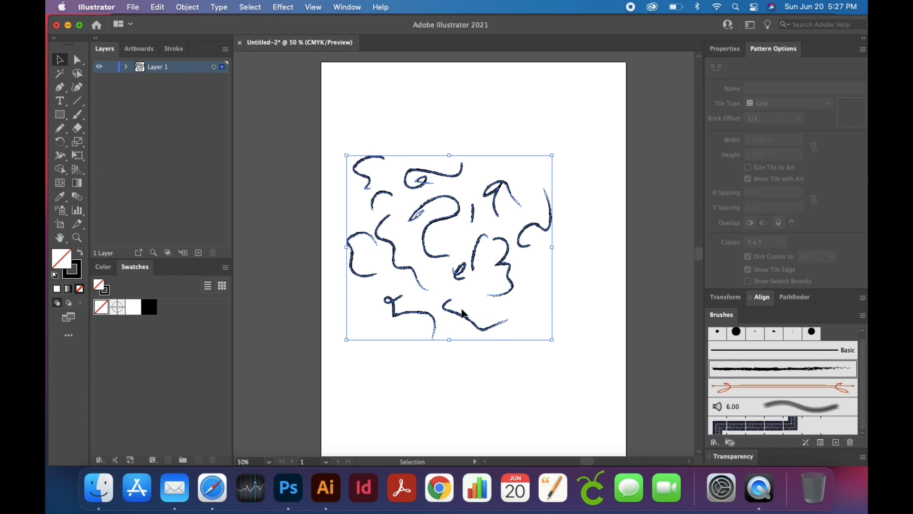
{"action": "left_click", "coordinate": [190, 8]}
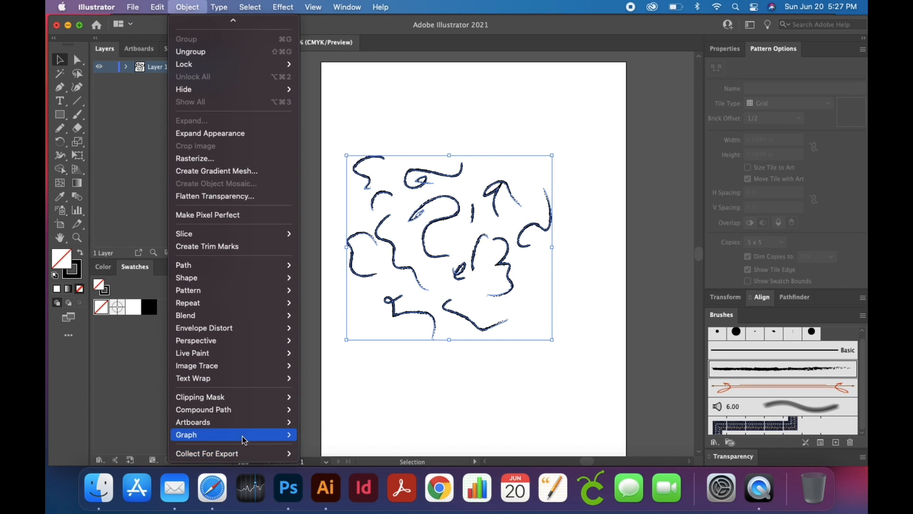
{"action": "mouse_move", "coordinate": [244, 427]}
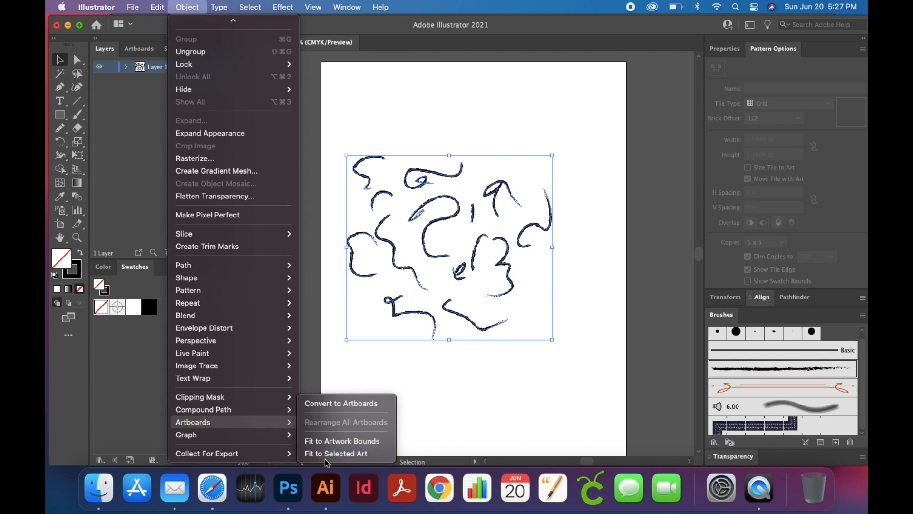
{"action": "left_click", "coordinate": [334, 457]}
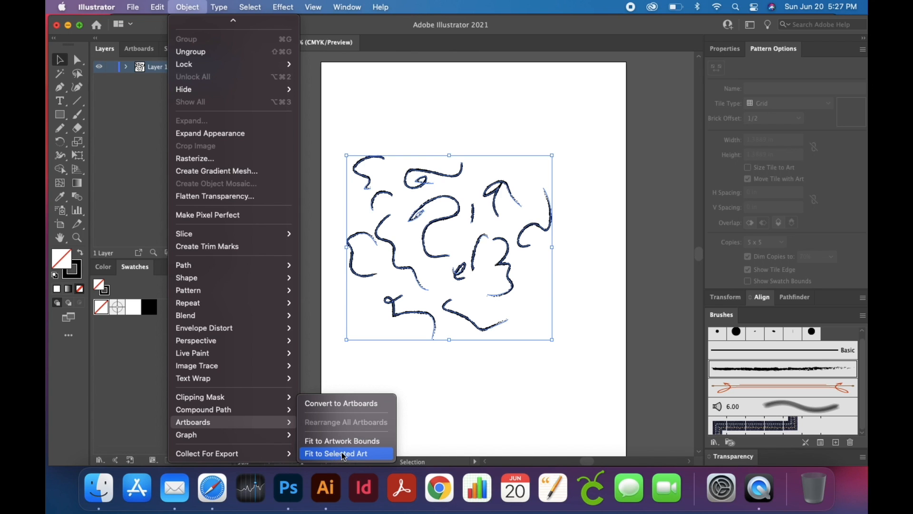
{"action": "left_click", "coordinate": [342, 453]}
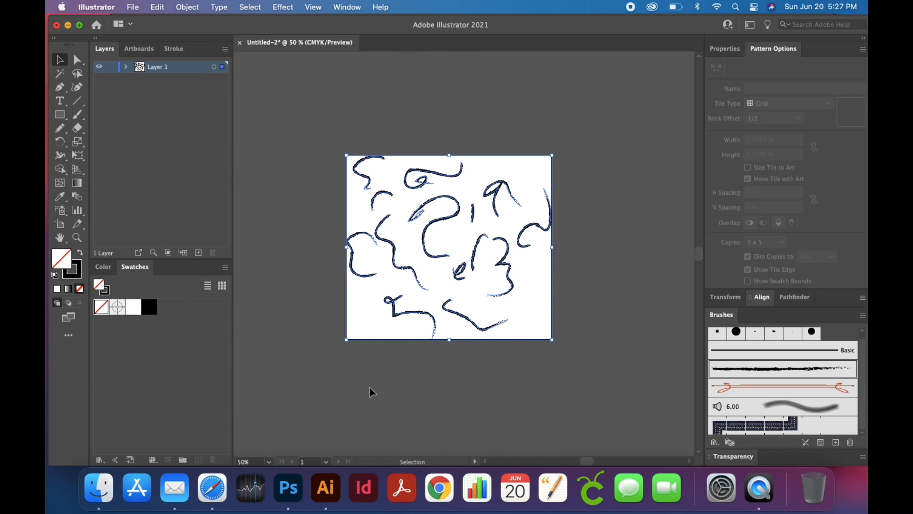
{"action": "left_click", "coordinate": [371, 388]}
Step: Draw a rectangle covering the whole artboard and give it a white fill with no stroke
{"action": "left_click", "coordinate": [60, 114]}
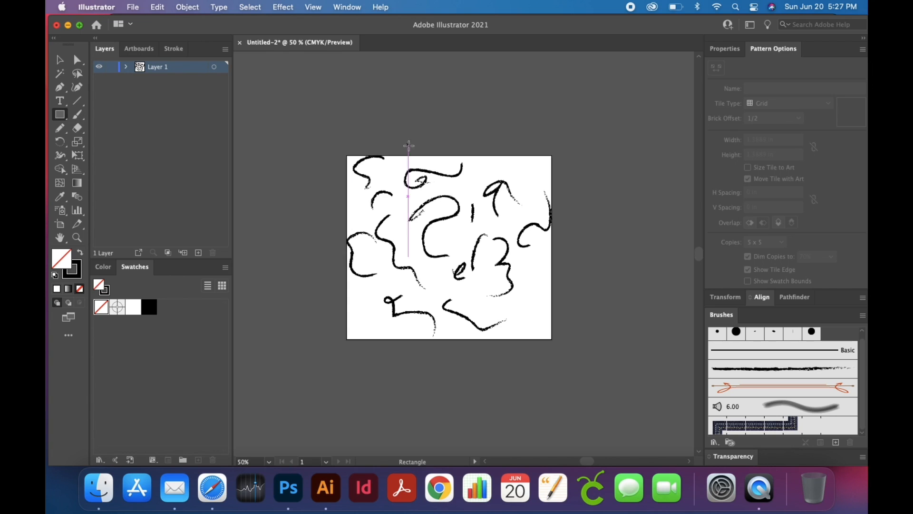
{"action": "mouse_move", "coordinate": [346, 156]}
{"action": "left_mouse_down"}
{"action": "mouse_move", "coordinate": [534, 285]}
{"action": "mouse_move", "coordinate": [562, 333]}
{"action": "mouse_move", "coordinate": [552, 339]}
{"action": "left_mouse_up"}
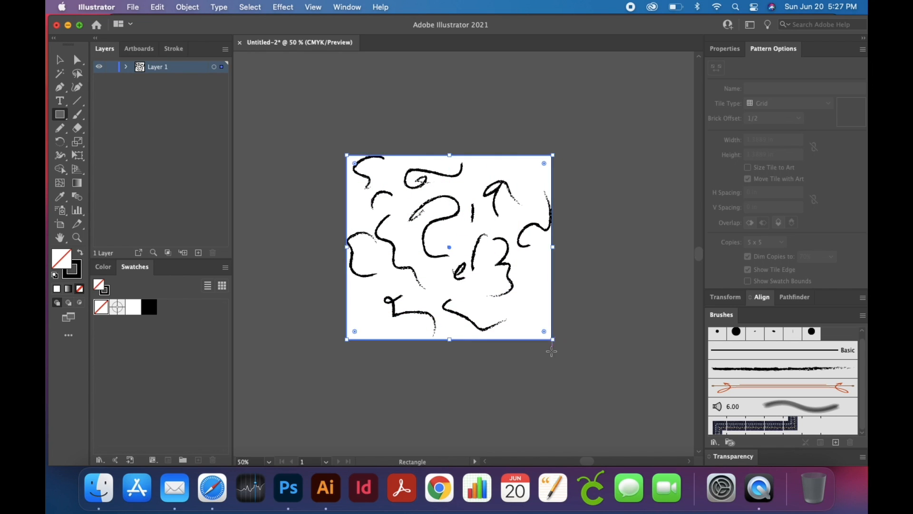
{"action": "left_click", "coordinate": [79, 276]}
{"action": "left_click", "coordinate": [80, 289]}
{"action": "left_click", "coordinate": [55, 258]}
{"action": "left_click", "coordinate": [113, 344]}
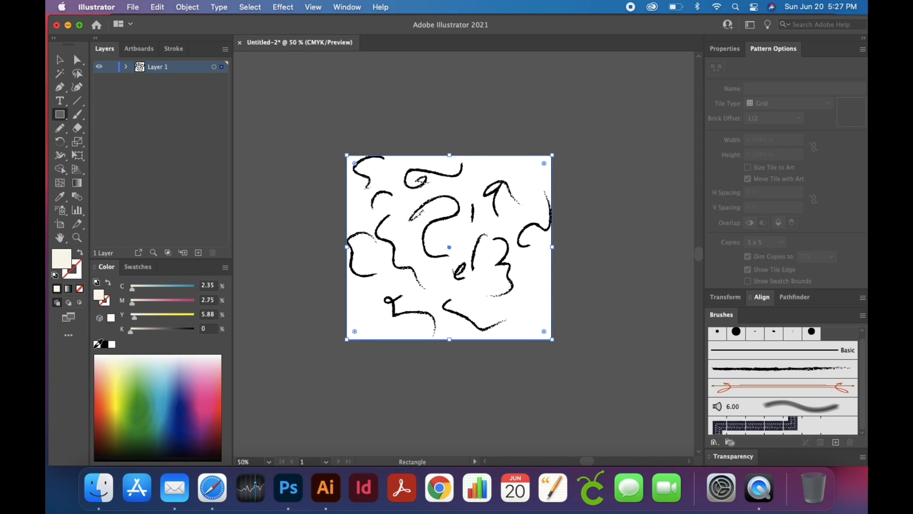
Step: Send the white rectangle to the back, behind the charcoal strokes
{"action": "left_click", "coordinate": [59, 59]}
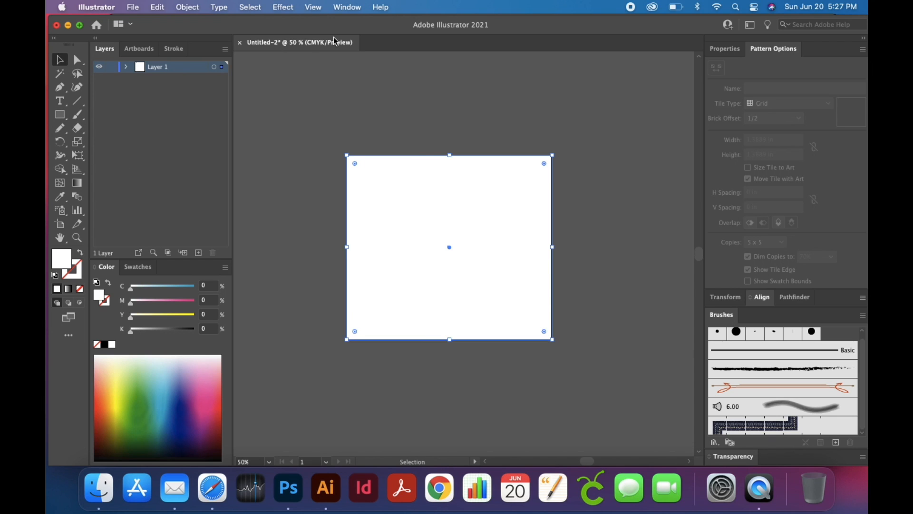
{"action": "right_click", "coordinate": [375, 215]}
{"action": "mouse_move", "coordinate": [426, 405]}
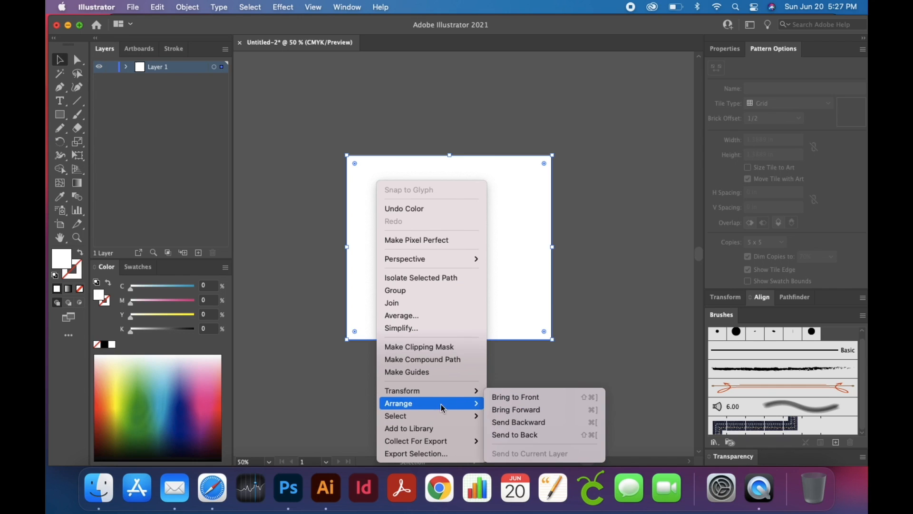
{"action": "left_click", "coordinate": [497, 434]}
{"action": "left_click", "coordinate": [492, 441]}
Step: Make a pattern from the strokes and the white background, and collapse the side panels to get more room for the repeats
{"action": "mouse_move", "coordinate": [243, 90]}
{"action": "left_mouse_down"}
{"action": "mouse_move", "coordinate": [371, 178]}
{"action": "mouse_move", "coordinate": [553, 348]}
{"action": "left_mouse_up"}
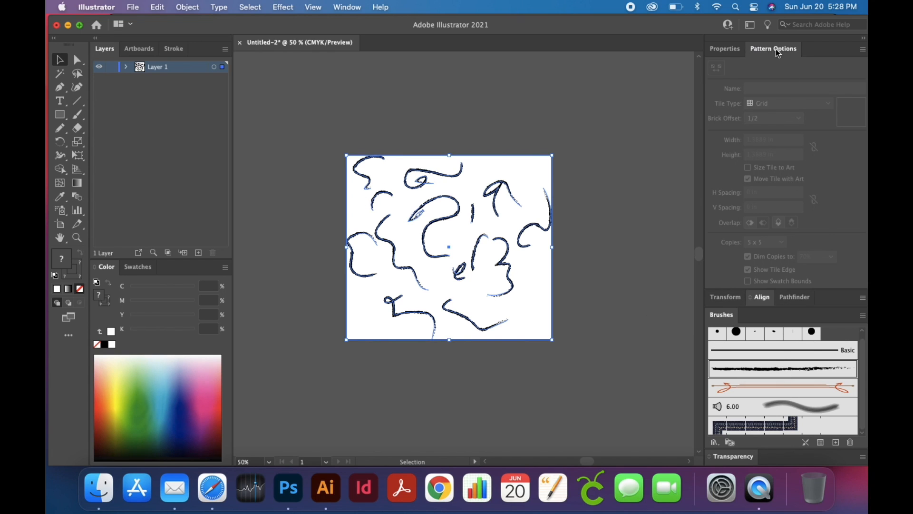
{"action": "left_click", "coordinate": [862, 50]}
{"action": "left_click", "coordinate": [806, 53]}
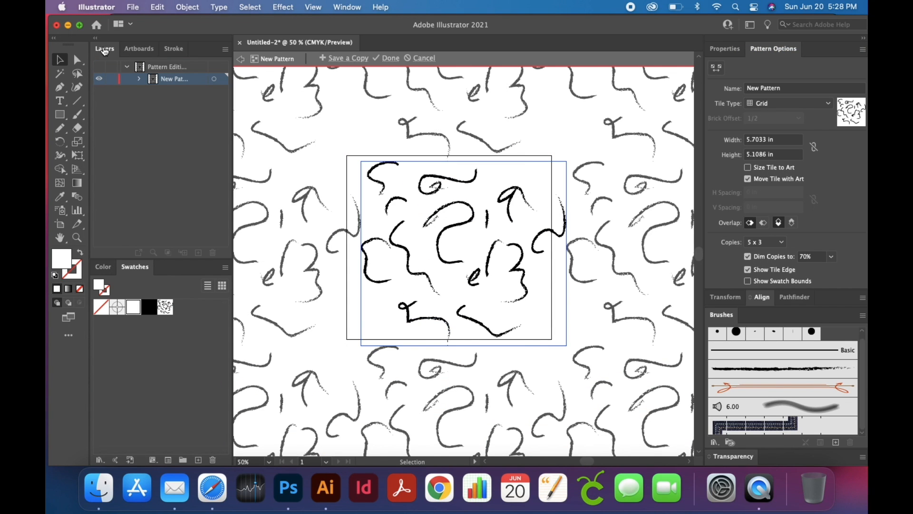
{"action": "left_click", "coordinate": [98, 39]}
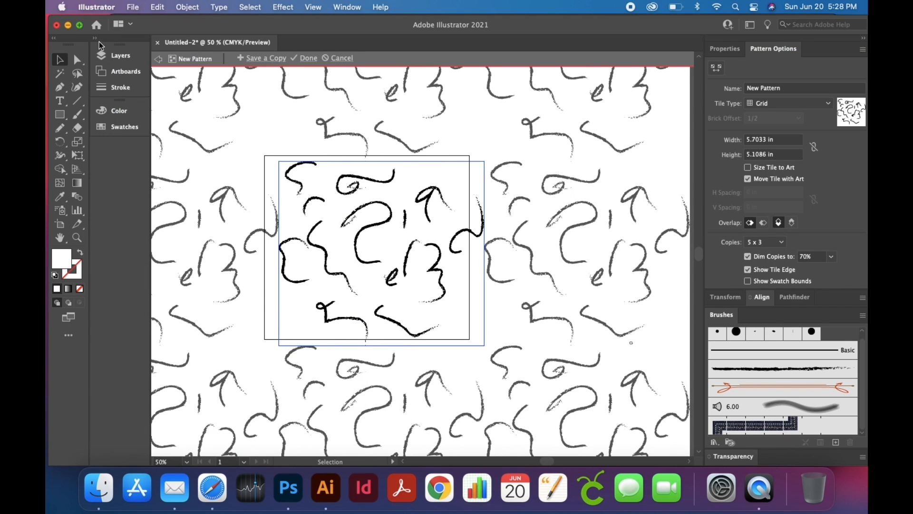
{"action": "key", "text": "a"}
{"action": "key", "text": "super+minus"}
{"action": "key", "text": "super+minus"}
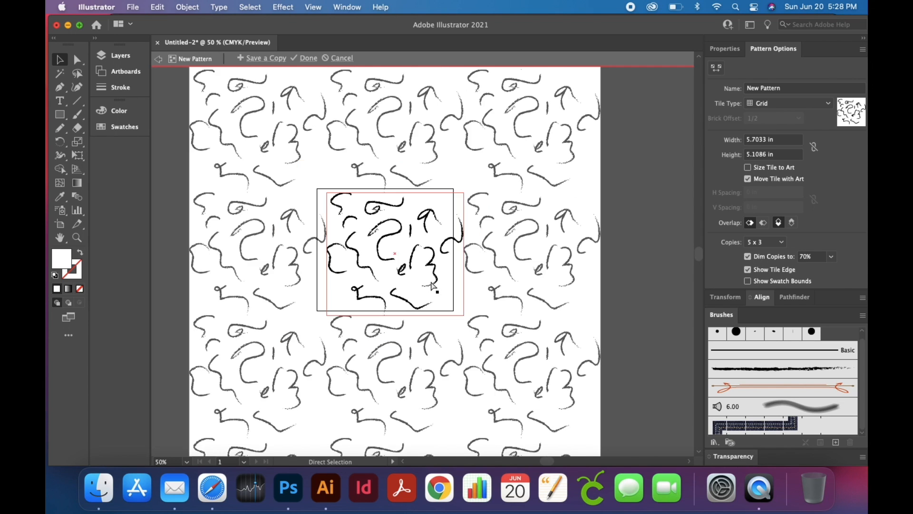
{"action": "key", "text": "v"}
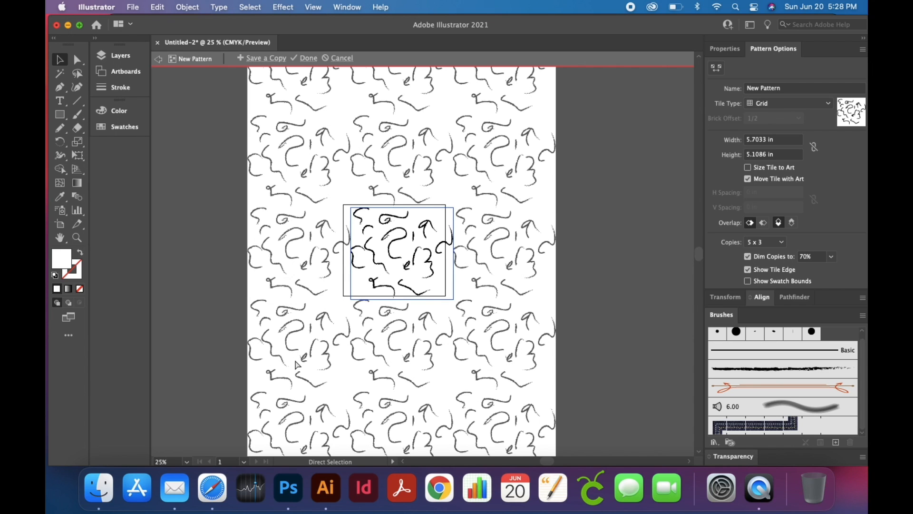
{"action": "key", "text": "super+plus"}
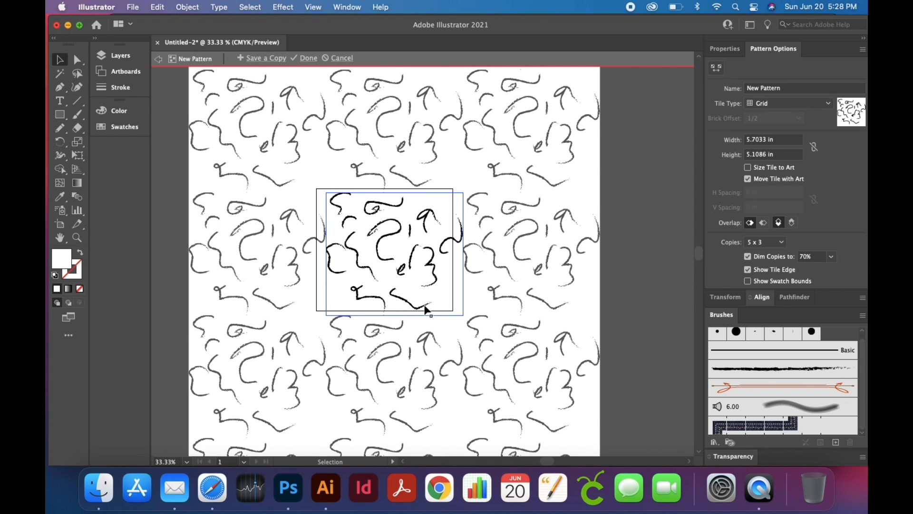
Step: Try to move the charcoal strokes within the pattern tile as one group, and undo the move
{"action": "left_click_drag", "start_coordinate": [418, 309], "coordinate": [417, 310]}
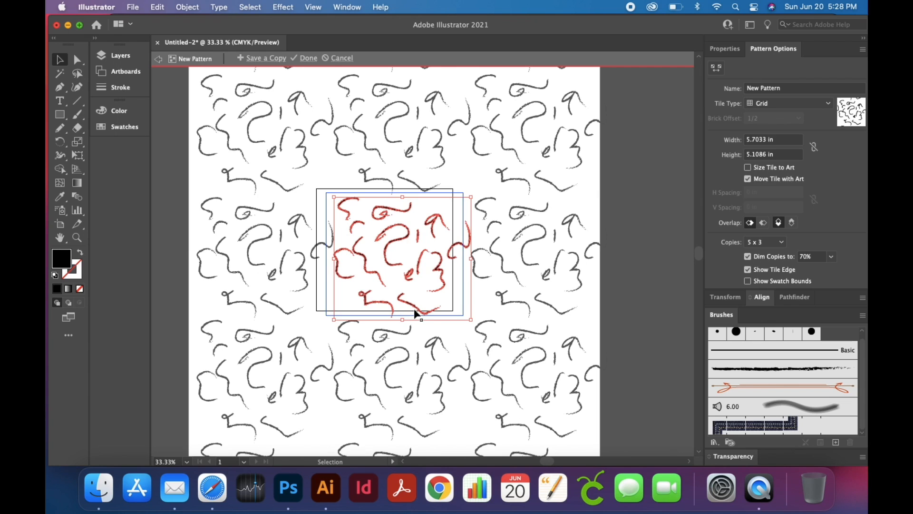
{"action": "key", "text": "super+z"}
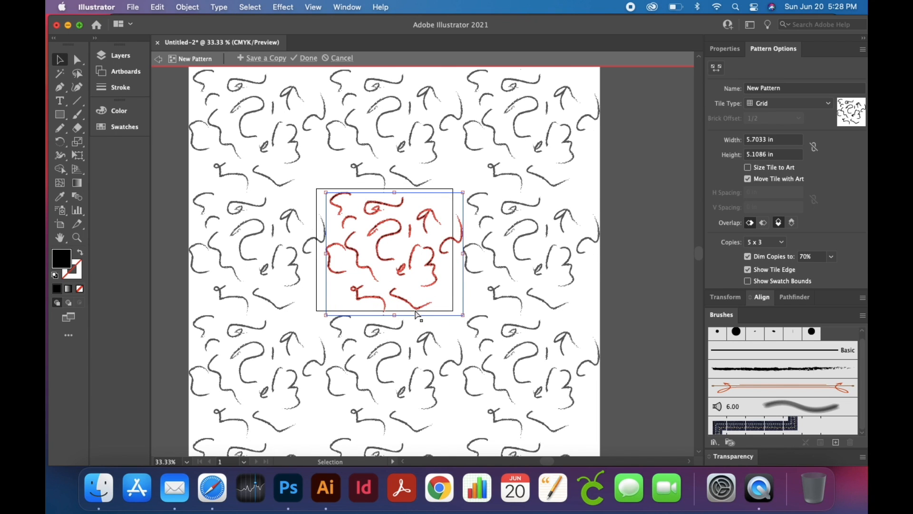
{"action": "key", "text": "super+z"}
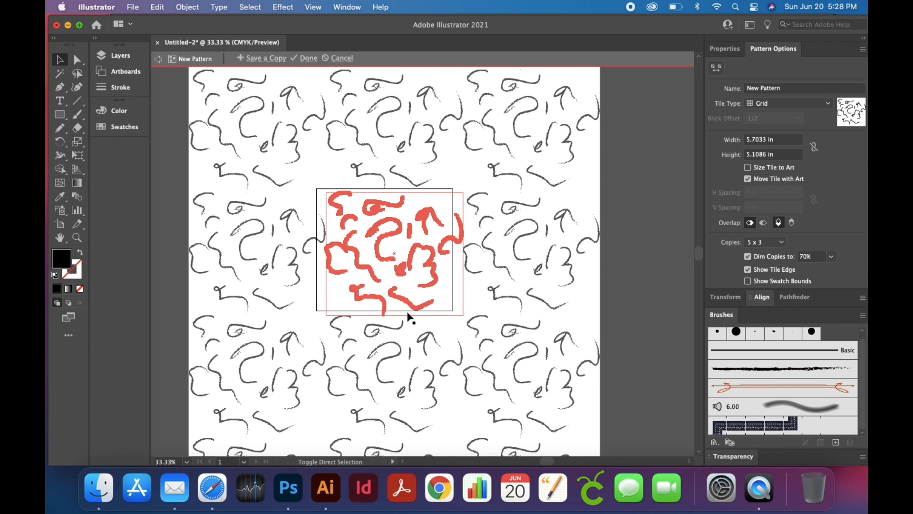
{"action": "key", "text": "super+z"}
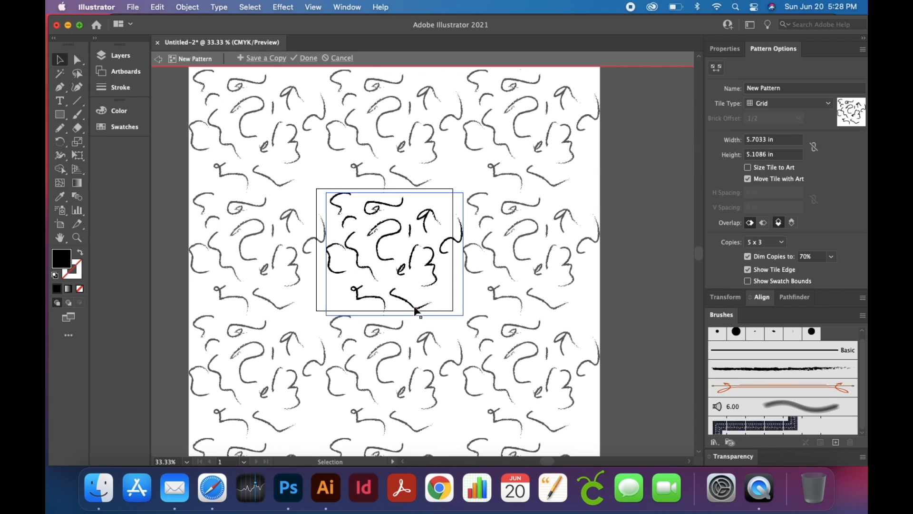
Step: Move the check-shaped and 3-shaped strokes lower in the tile and place the C-shaped stroke across its right edge
{"action": "left_click_drag", "start_coordinate": [417, 310], "coordinate": [437, 341]}
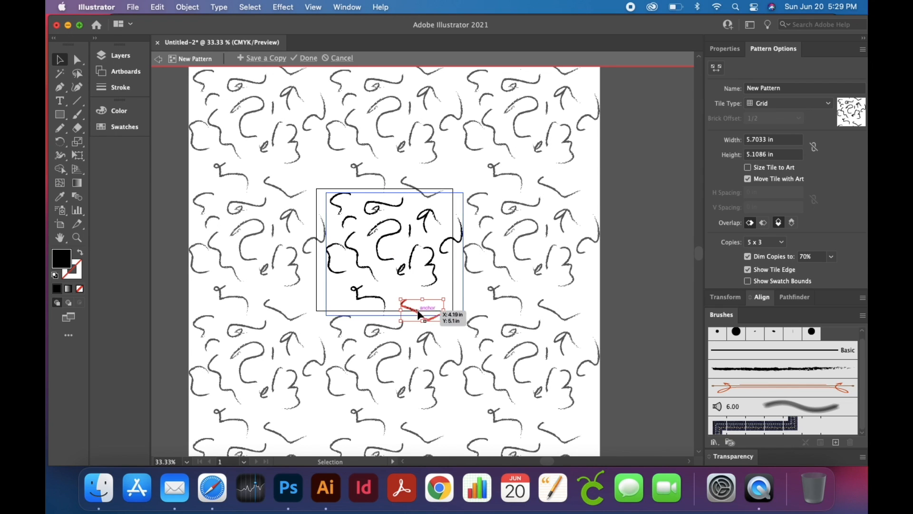
{"action": "left_click_drag", "start_coordinate": [432, 275], "coordinate": [437, 289]}
{"action": "left_click", "coordinate": [402, 271]}
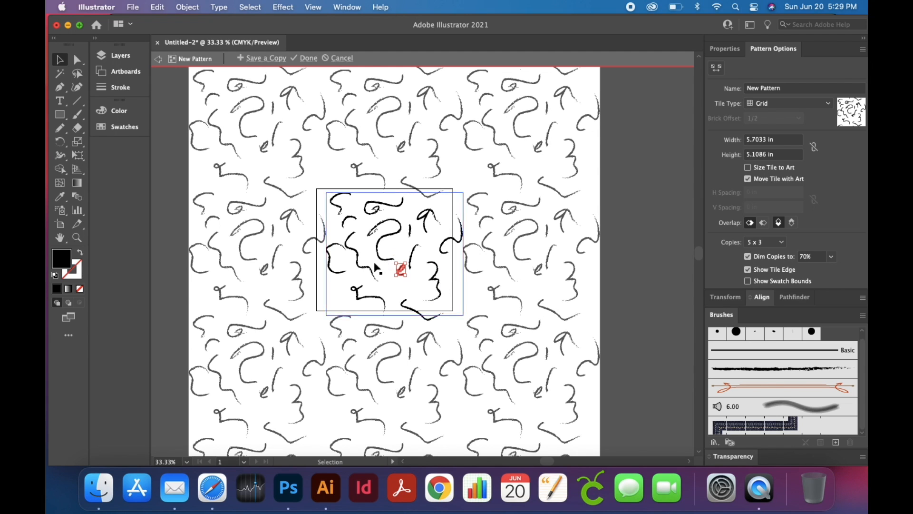
{"action": "mouse_move", "coordinate": [334, 272]}
{"action": "left_mouse_down"}
{"action": "mouse_move", "coordinate": [324, 277]}
{"action": "mouse_move", "coordinate": [339, 298]}
{"action": "left_mouse_up"}
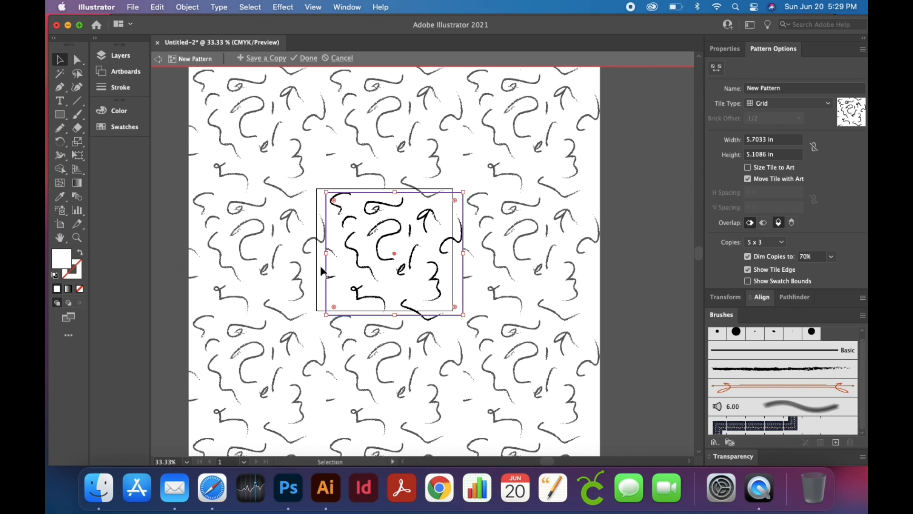
{"action": "mouse_move", "coordinate": [334, 257]}
{"action": "left_mouse_down"}
{"action": "mouse_move", "coordinate": [463, 265]}
{"action": "mouse_move", "coordinate": [471, 276]}
{"action": "left_mouse_up"}
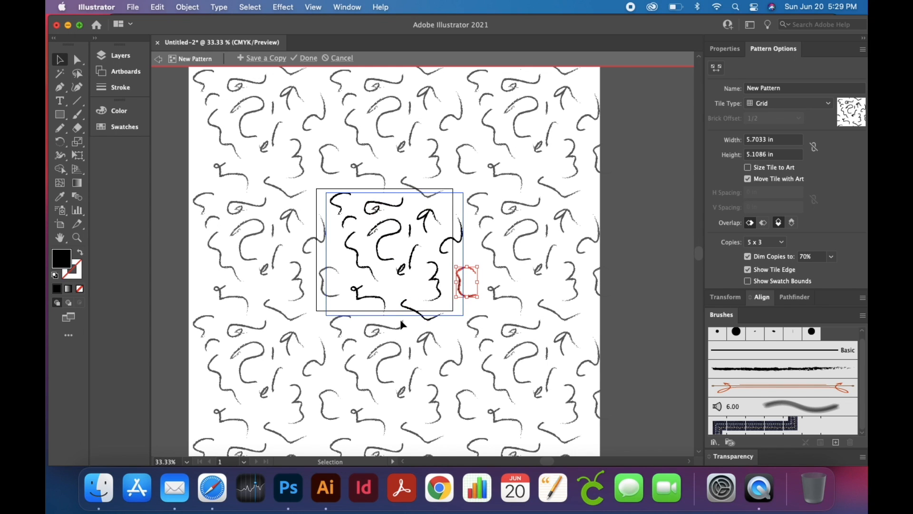
Step: Move the hooked stroke down to the tile's lower edge and shift the wavy and small e-shaped strokes to even out the gaps
{"action": "mouse_move", "coordinate": [385, 309]}
{"action": "left_mouse_down"}
{"action": "mouse_move", "coordinate": [408, 303]}
{"action": "mouse_move", "coordinate": [378, 308]}
{"action": "mouse_move", "coordinate": [398, 321]}
{"action": "left_mouse_up"}
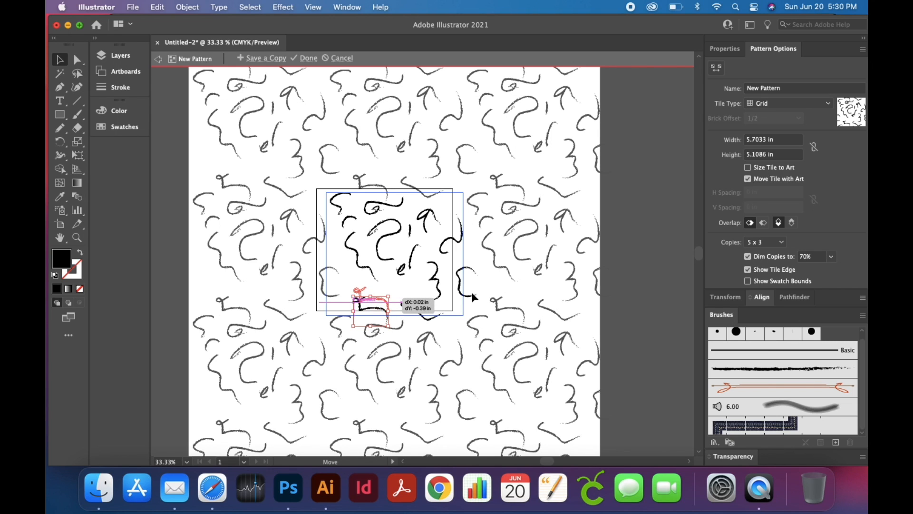
{"action": "left_click_drag", "start_coordinate": [472, 295], "coordinate": [472, 296]}
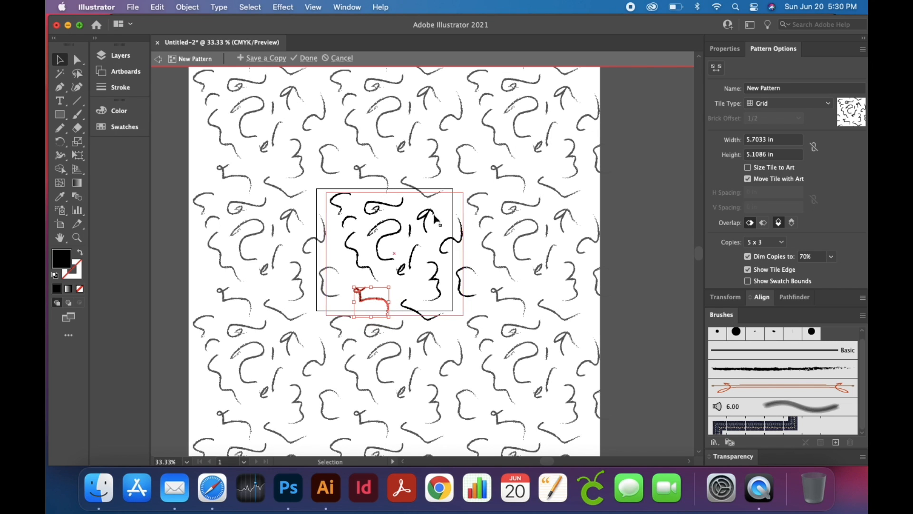
{"action": "mouse_move", "coordinate": [359, 265]}
{"action": "left_mouse_down"}
{"action": "mouse_move", "coordinate": [350, 268]}
{"action": "mouse_move", "coordinate": [437, 297]}
{"action": "mouse_move", "coordinate": [390, 299]}
{"action": "mouse_move", "coordinate": [418, 290]}
{"action": "mouse_move", "coordinate": [418, 279]}
{"action": "mouse_move", "coordinate": [396, 287]}
{"action": "left_mouse_up"}
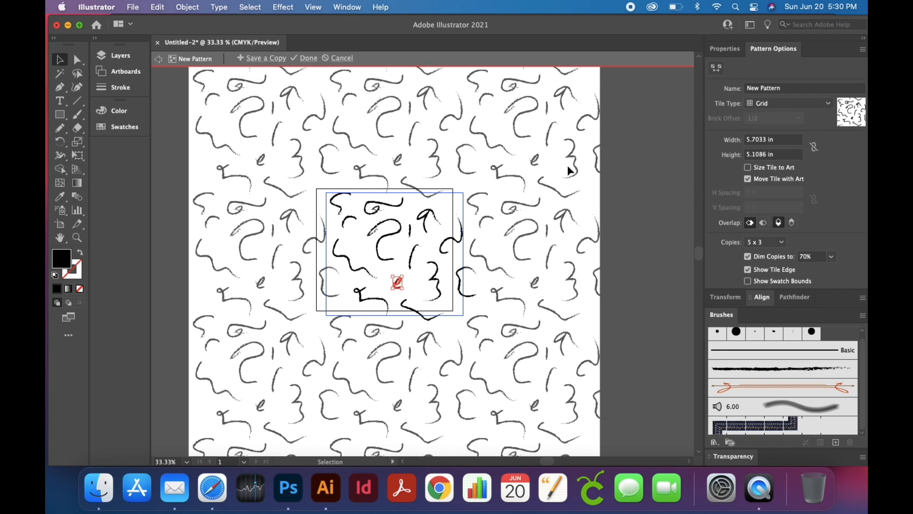
Step: Rename the pattern to abstract and save a copy of it as New Pattern
{"action": "left_click", "coordinate": [809, 87]}
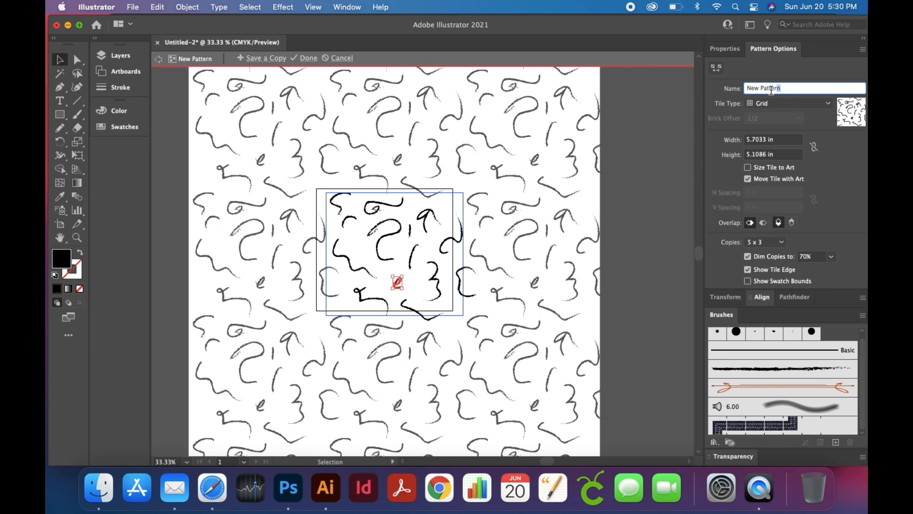
{"action": "type", "text": "abstract"}
{"action": "left_click", "coordinate": [863, 49]}
{"action": "left_click", "coordinate": [772, 76]}
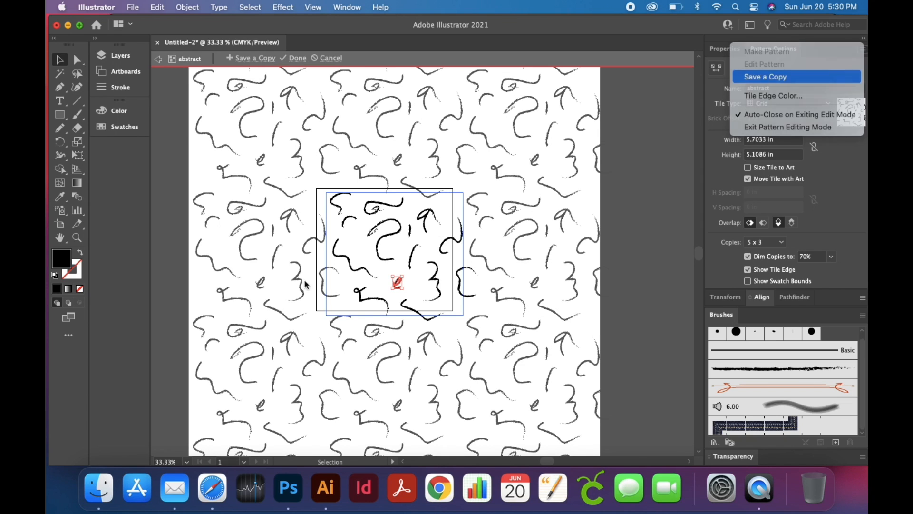
{"action": "left_click", "coordinate": [528, 264]}
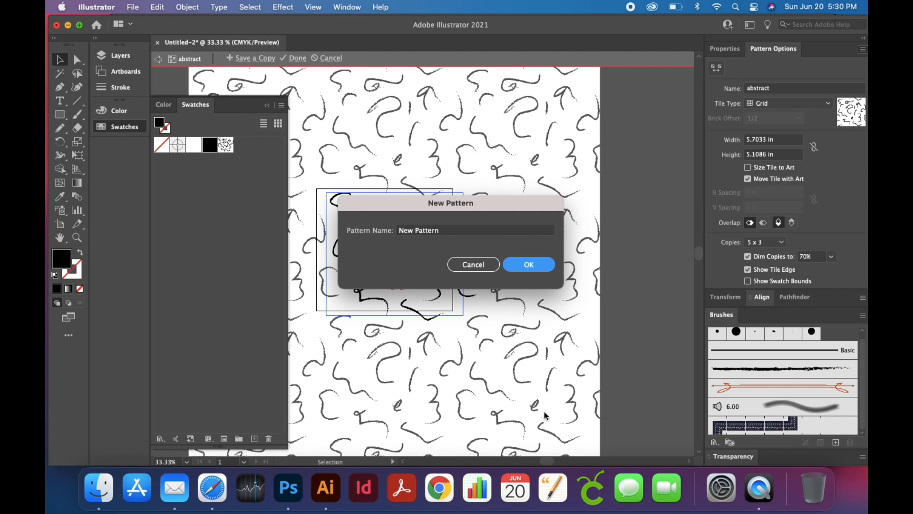
{"action": "key", "text": "Return"}
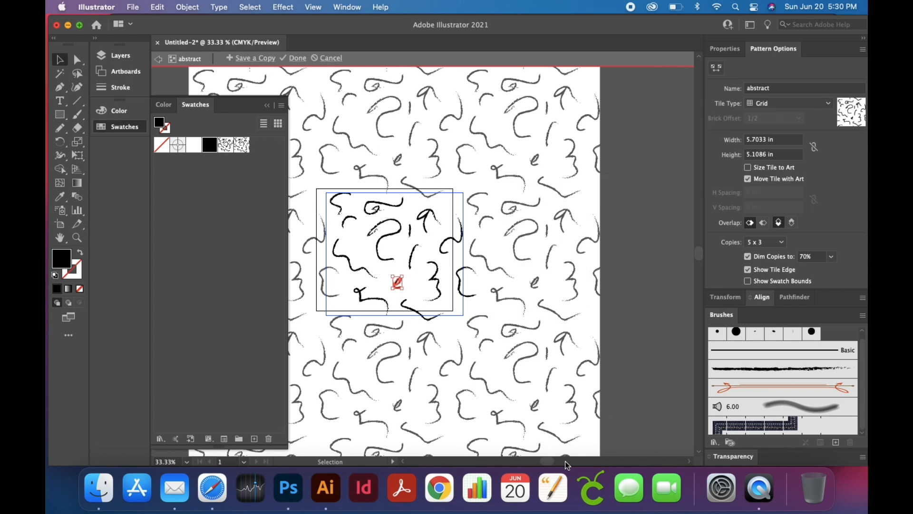
{"action": "left_click", "coordinate": [393, 130]}
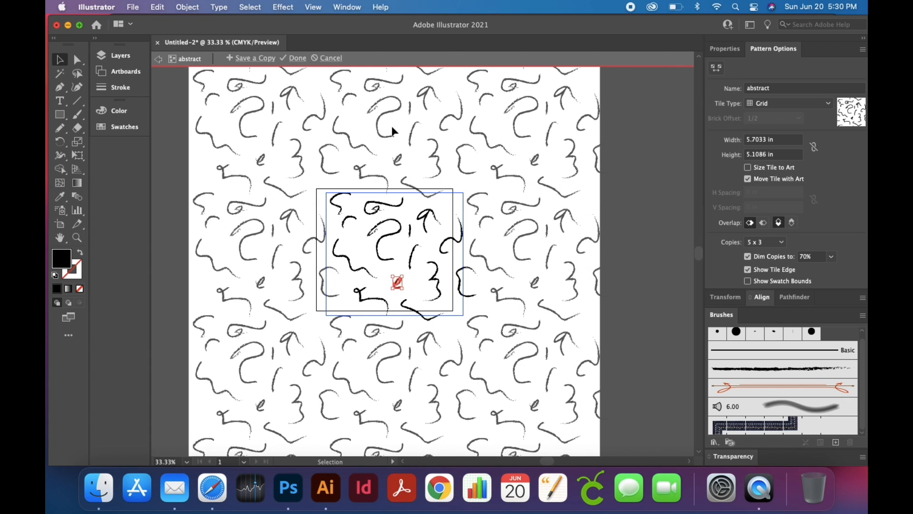
{"action": "left_click", "coordinate": [347, 7]}
{"action": "scroll", "coordinate": [362, 324], "scroll_direction": "down", "scroll_amount": 5}
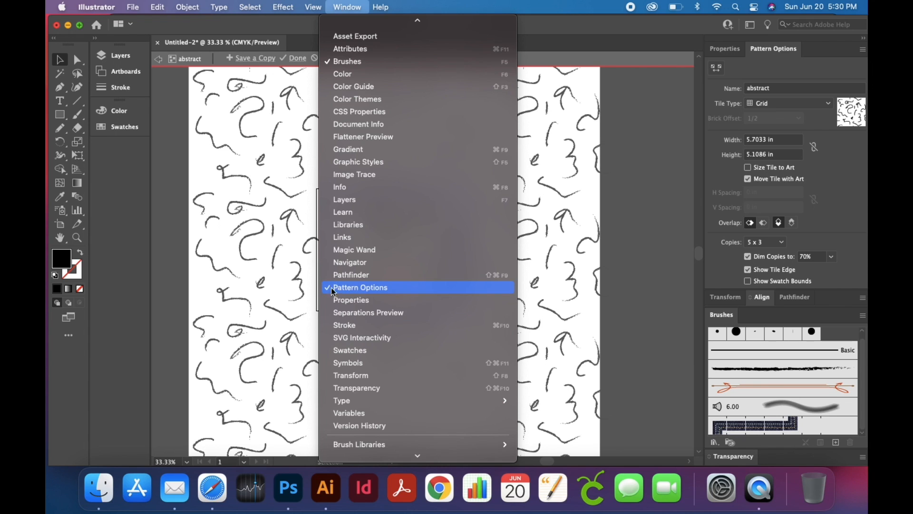
{"action": "left_click", "coordinate": [353, 7]}
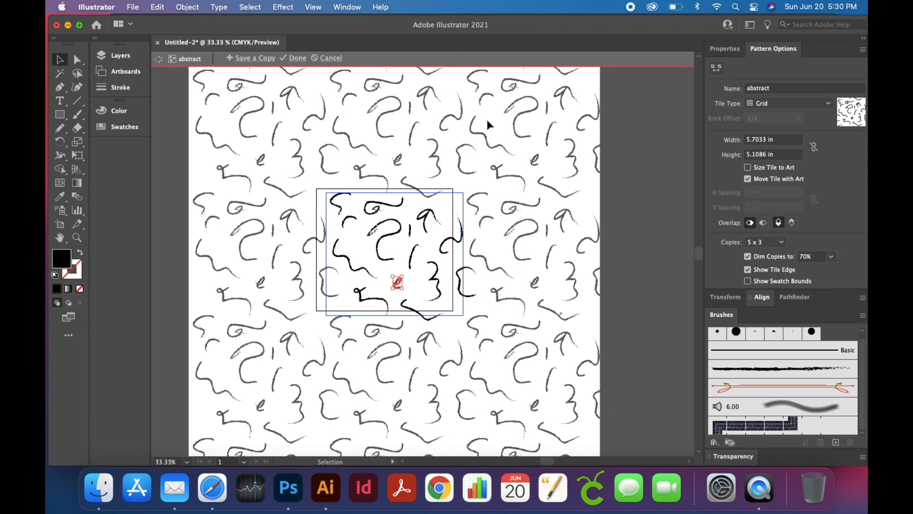